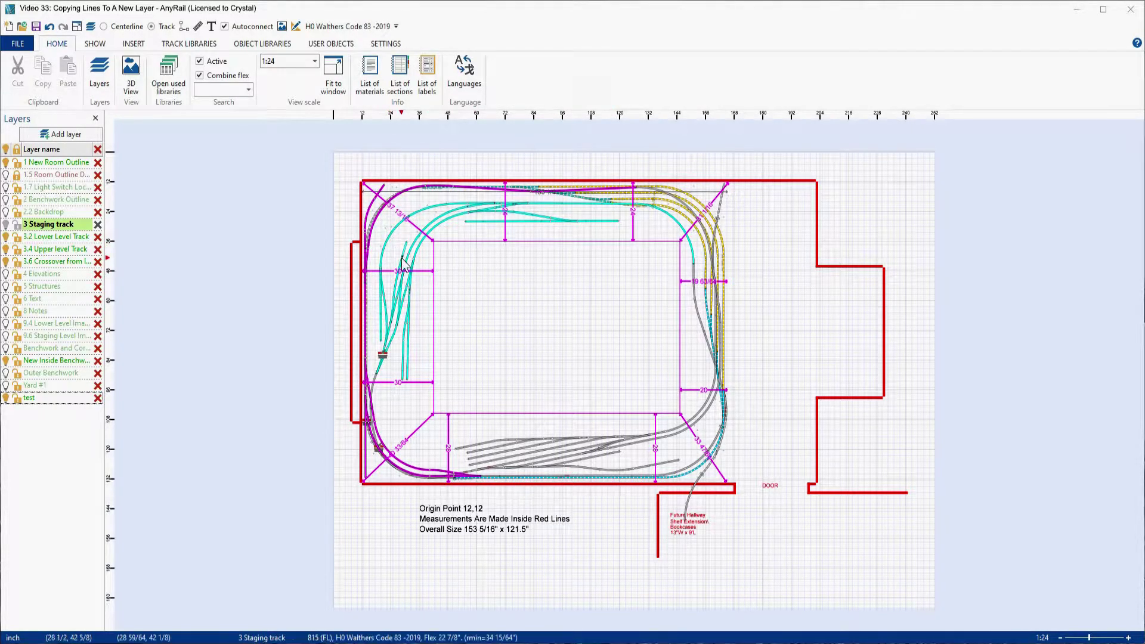
# - Make 1 New Room Outline the active layer and hide the New Inside Benchwork layer and track layers 3, 3.2, 3.4 and 3.6
pyautogui.click(6, 287)
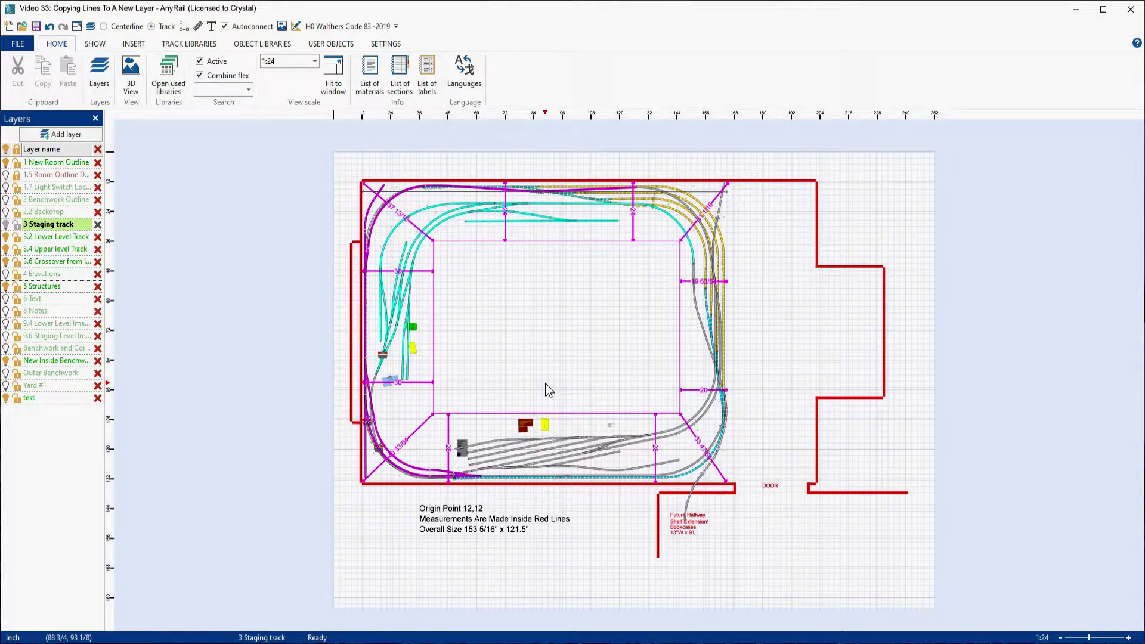
pyautogui.click(6, 287)
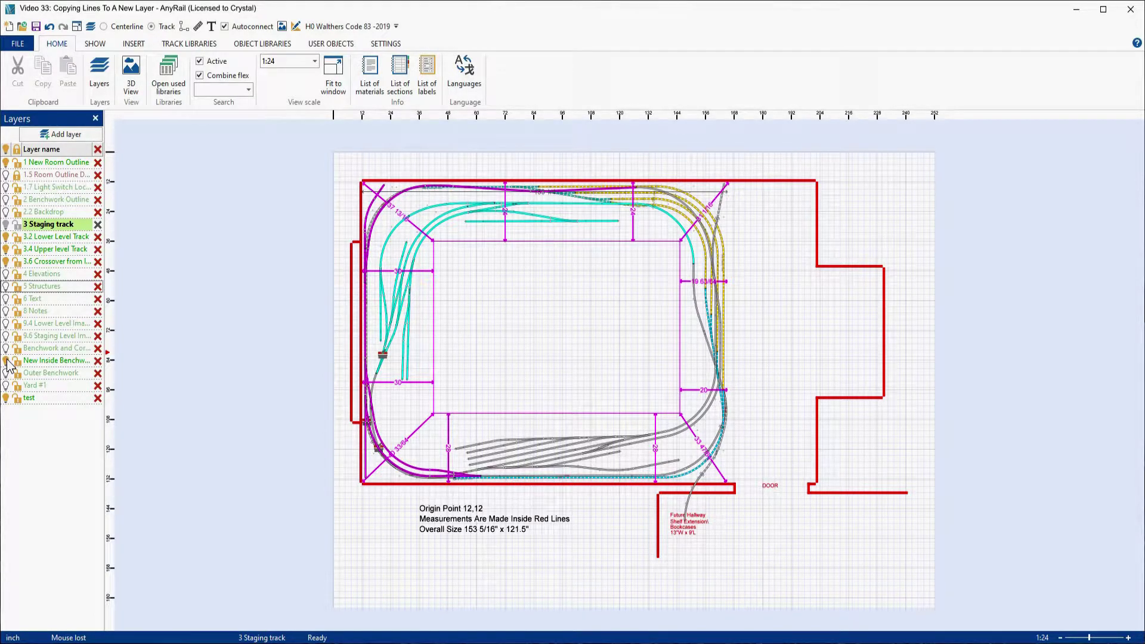
pyautogui.click(7, 361)
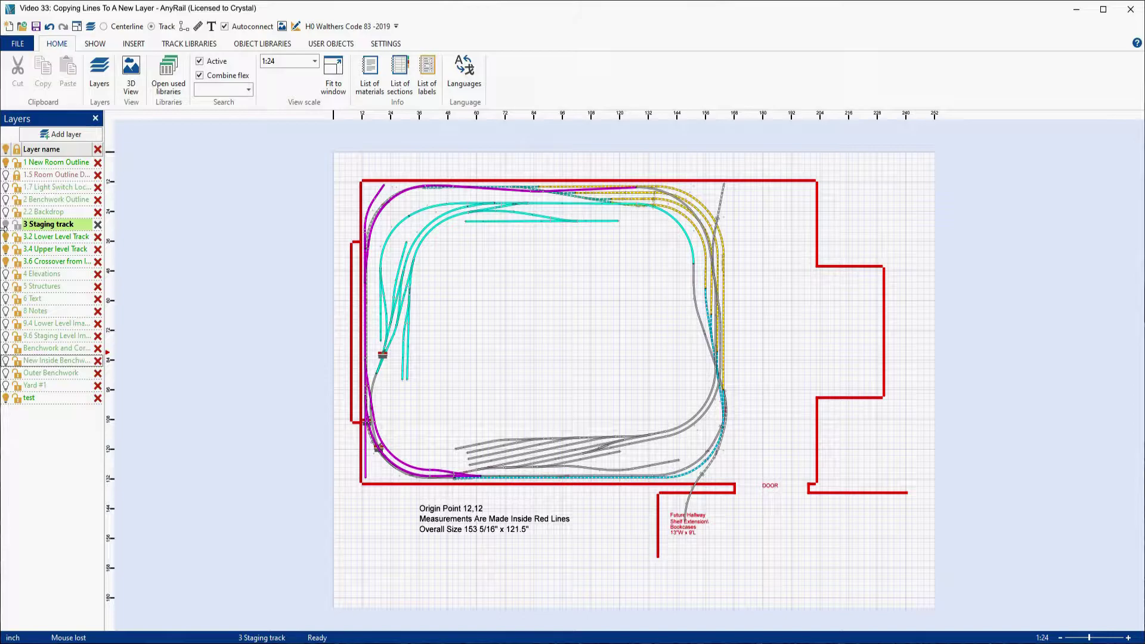
pyautogui.click(59, 168)
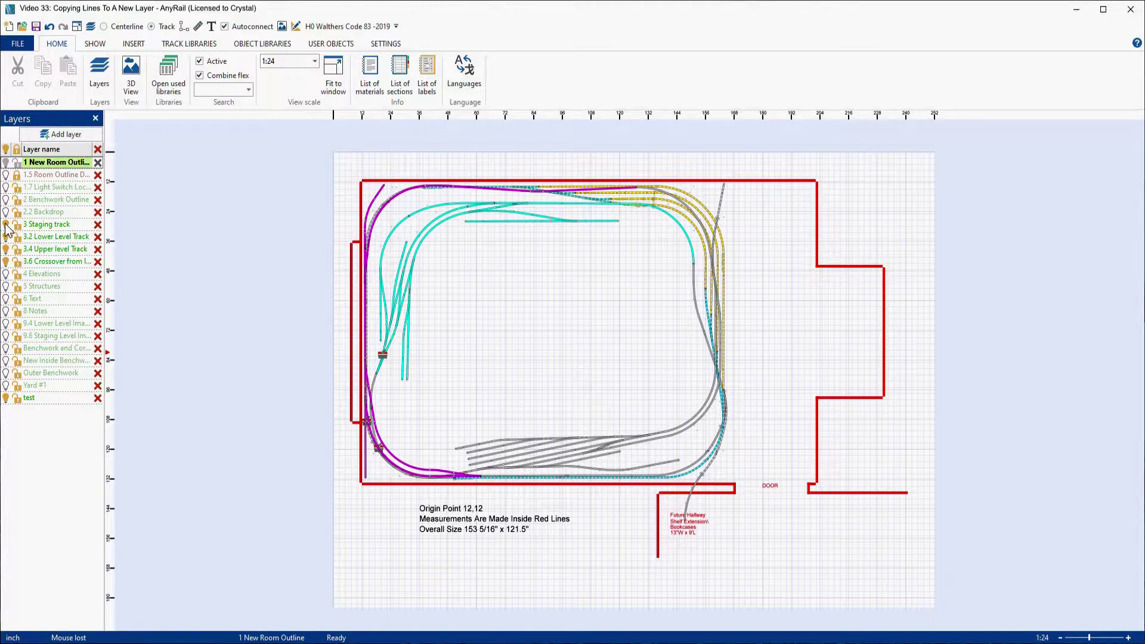
pyautogui.click(6, 225)
pyautogui.click(6, 237)
pyautogui.click(6, 250)
pyautogui.click(6, 261)
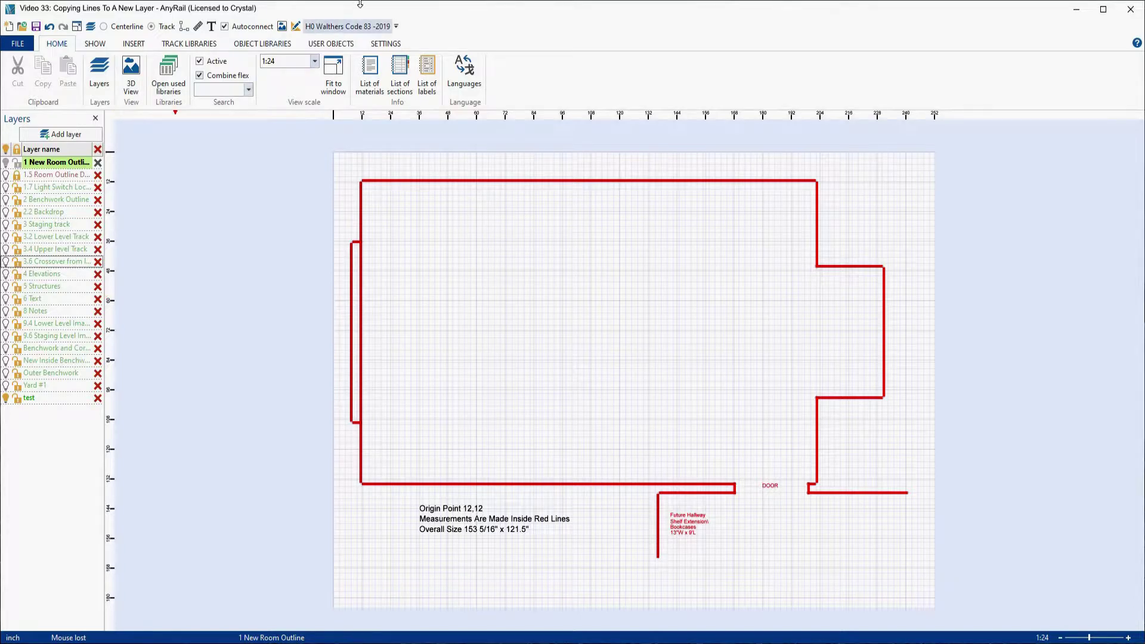
# - Set the drawing's measurement precision to 1/16 inch, keeping English fractional units
pyautogui.click(385, 45)
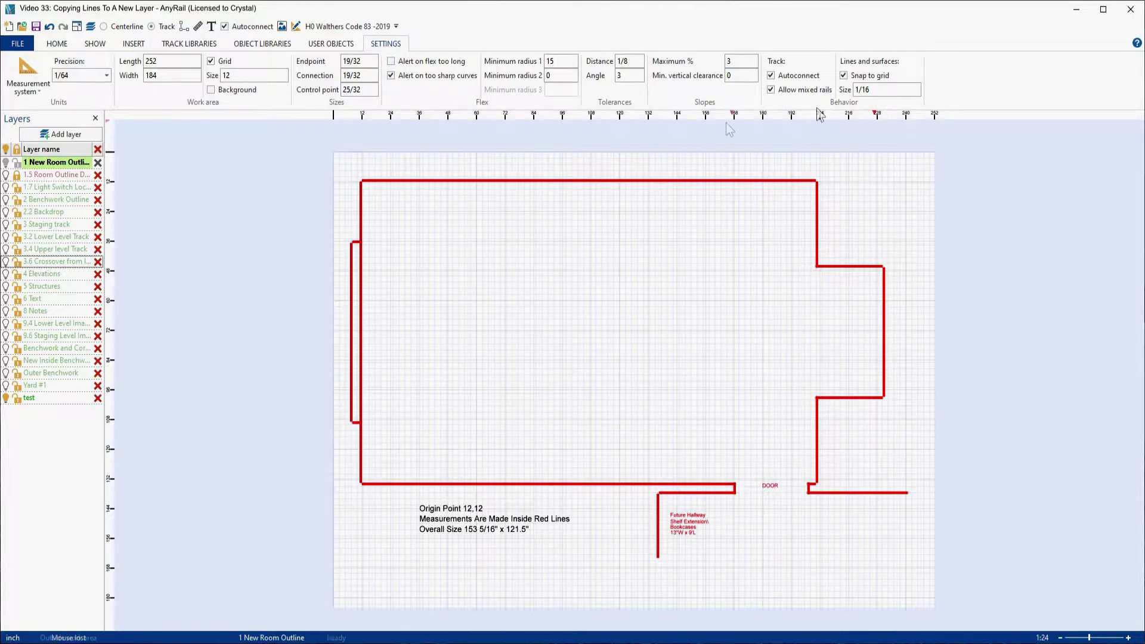
pyautogui.click(27, 87)
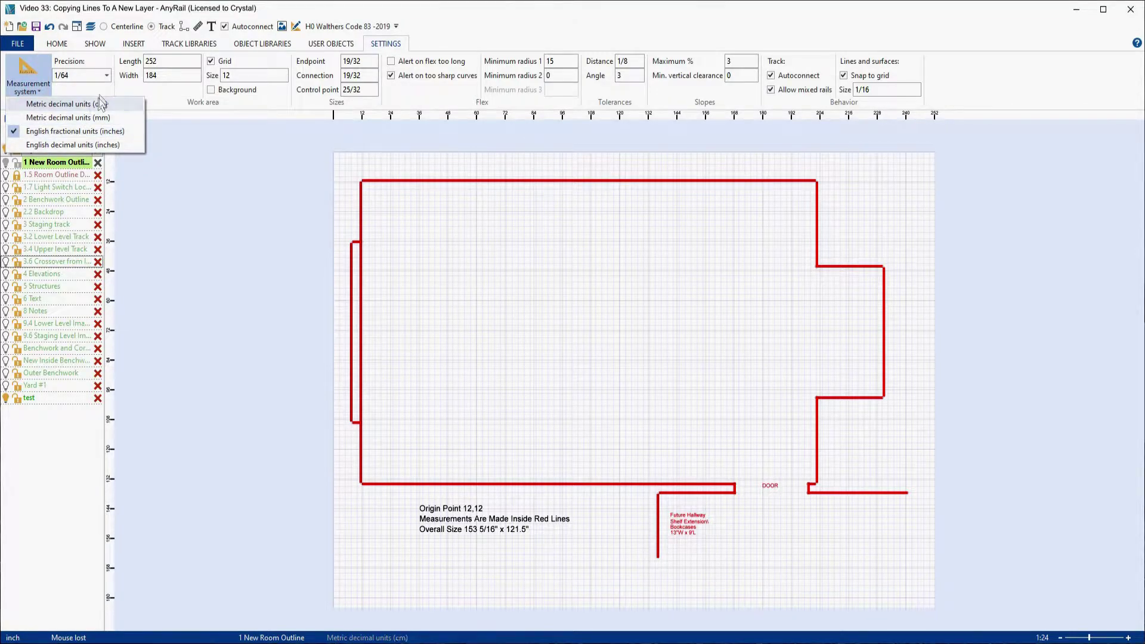
pyautogui.click(106, 74)
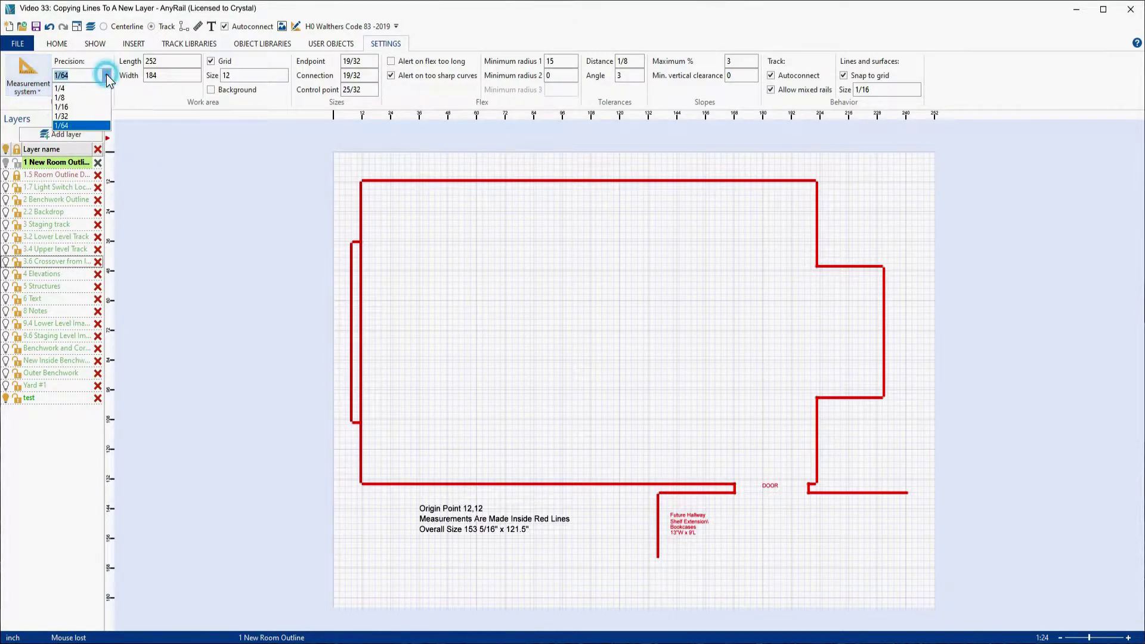
pyautogui.click(62, 107)
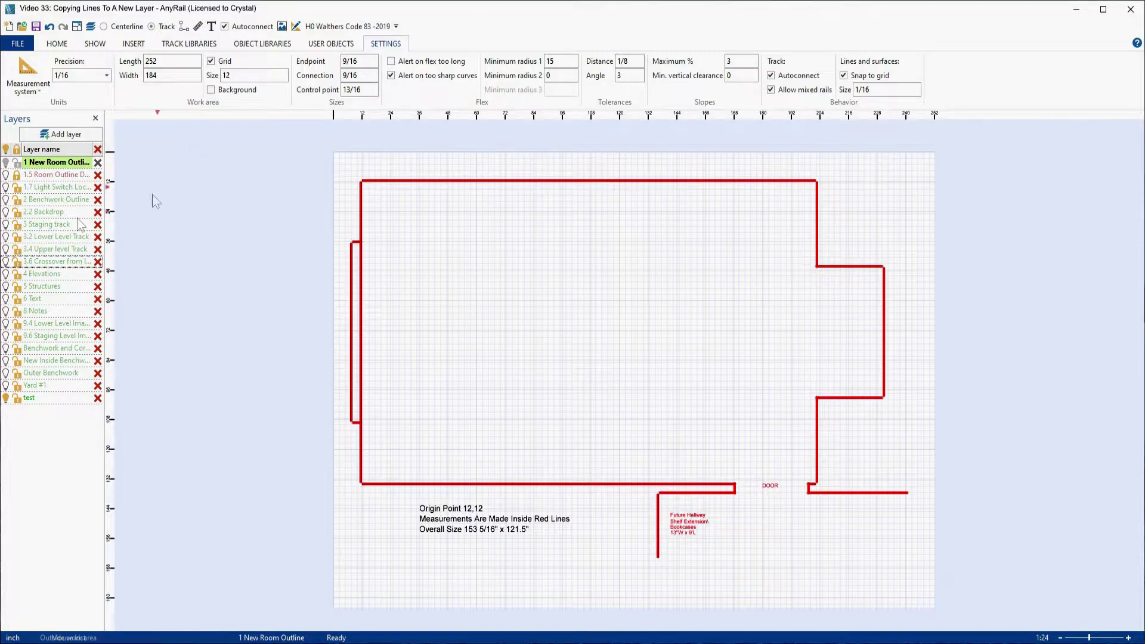
# - Add a layer named 1.1 New Room Outline Copy 1 and sort the layer list by name
pyautogui.click(62, 134)
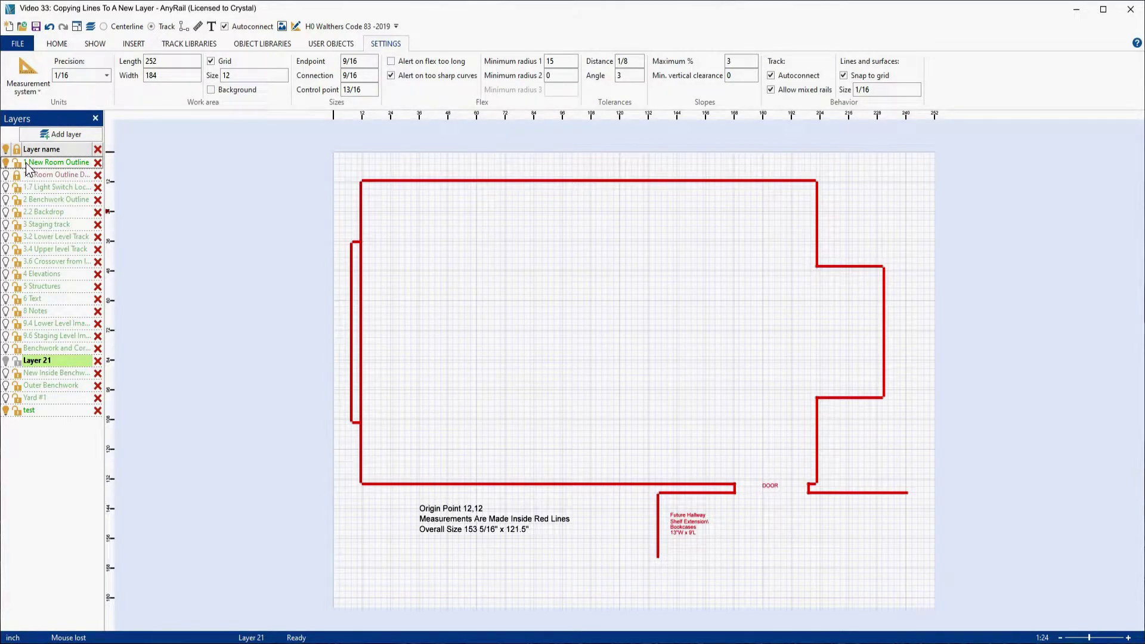
pyautogui.doubleClick(52, 360)
pyautogui.write('1.1')
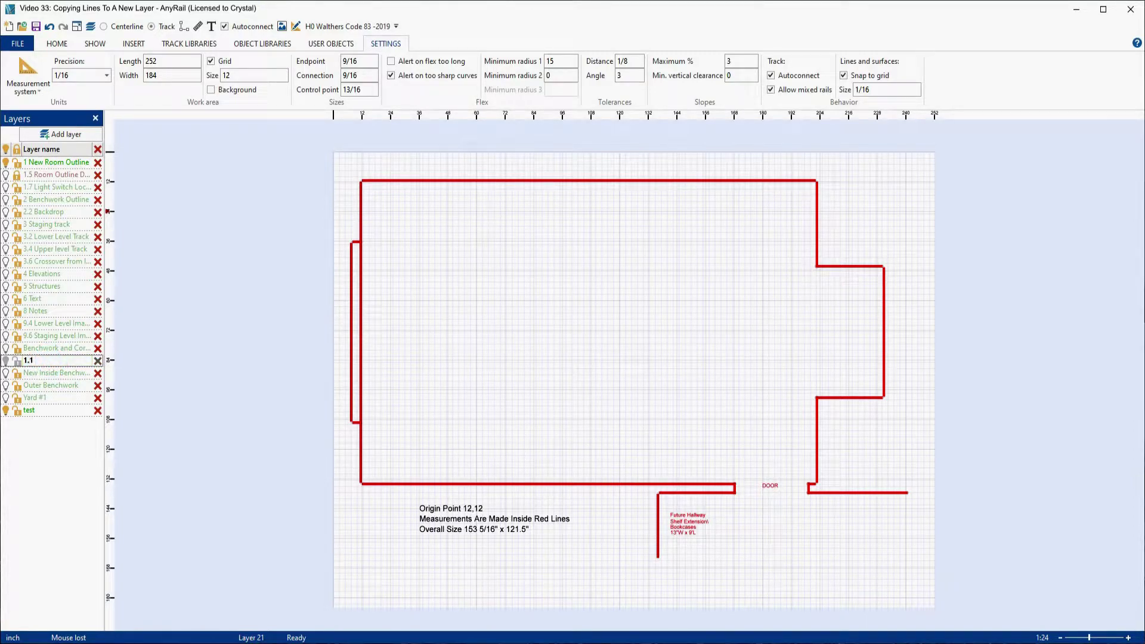
pyautogui.write(' New Room Outline Copy 1')
pyautogui.press('Return')
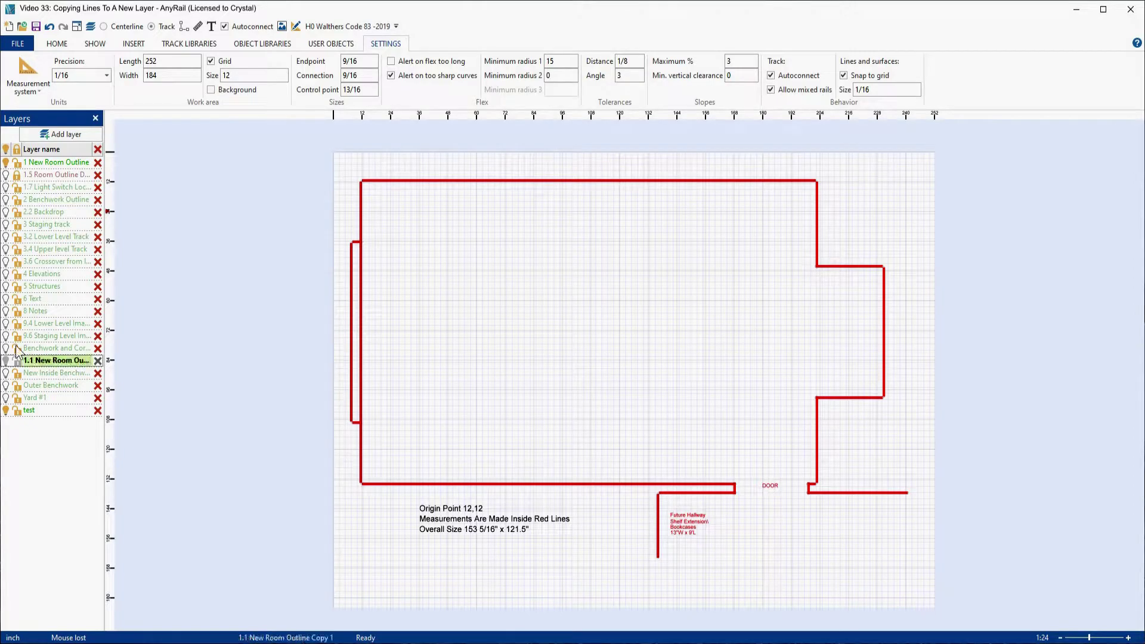
pyautogui.click(52, 149)
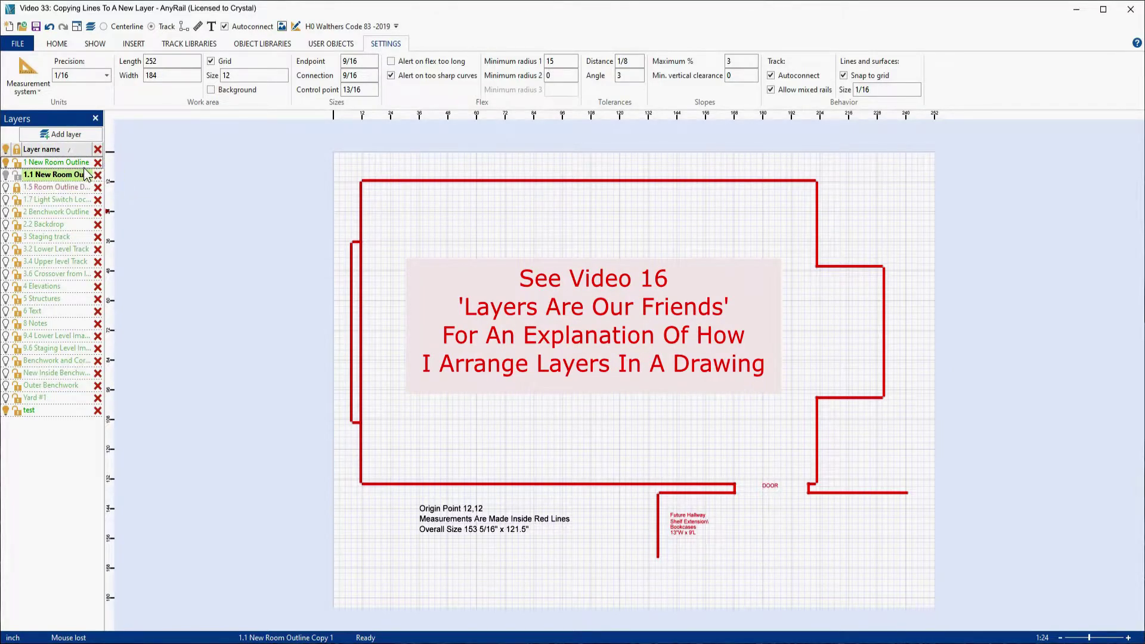
# - Make 1 New Room Outline the active layer and try selecting the whole outline with its text, clearing the selection again
pyautogui.click(43, 163)
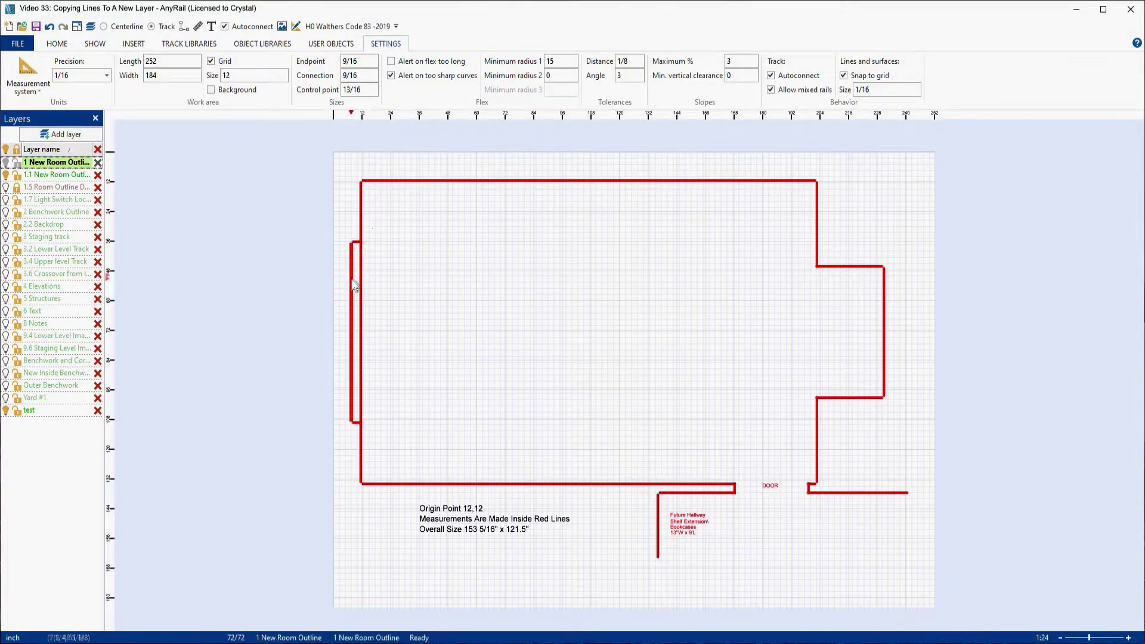
pyautogui.moveTo(341, 164); pyautogui.dragTo(922, 594)
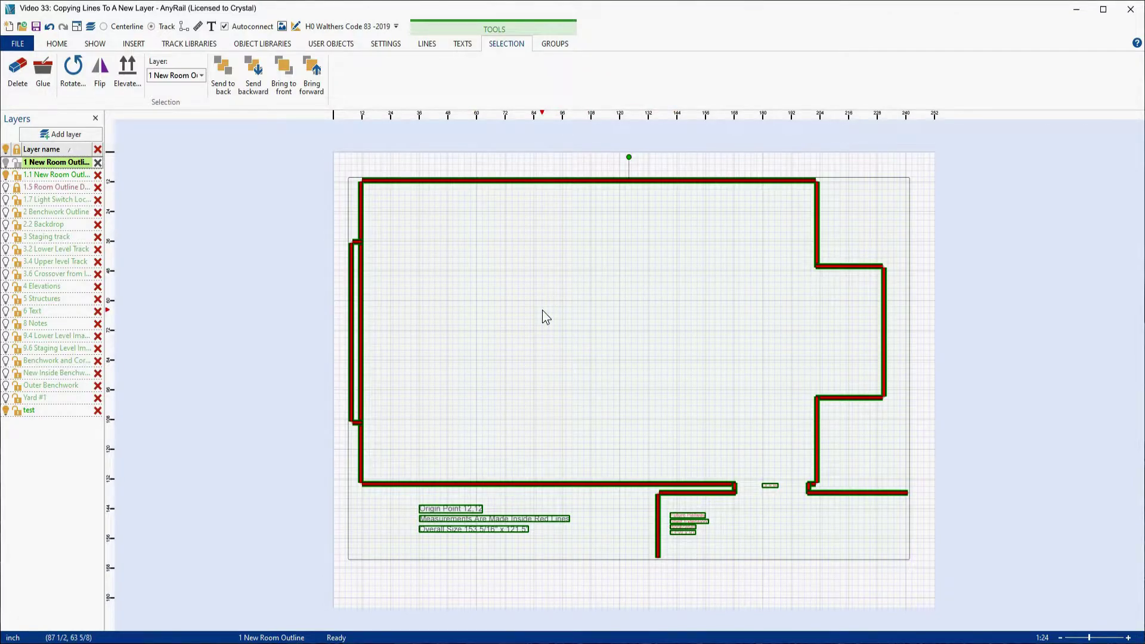
pyautogui.click(341, 160)
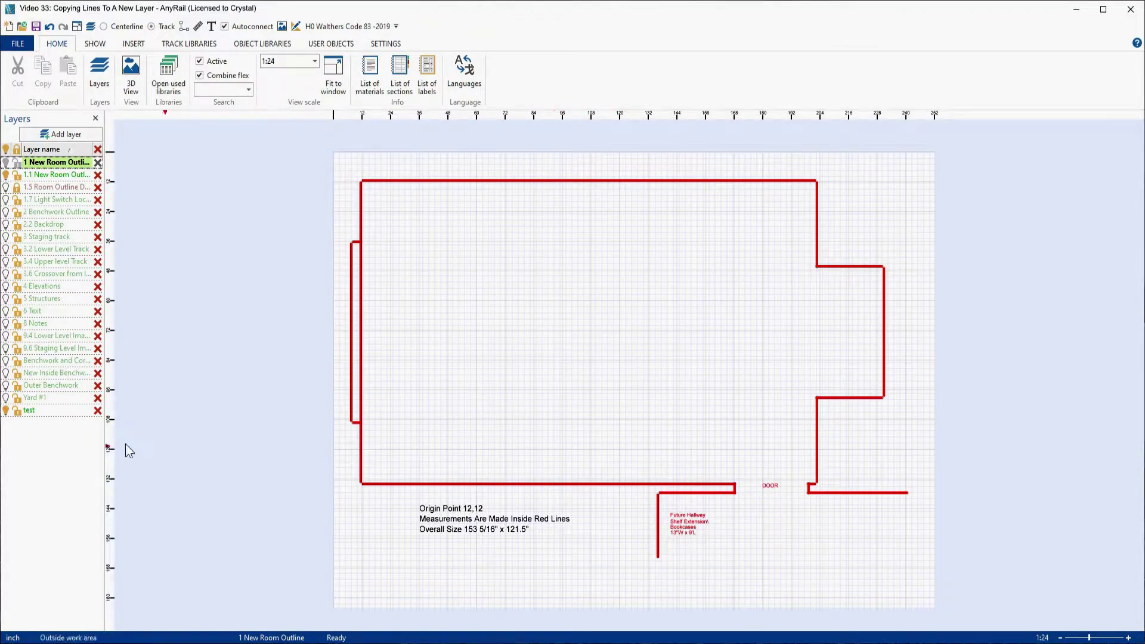
# - Show the 5 Structures layer and try selecting the upper room lines, adding the left and lower walls one by one
pyautogui.click(6, 299)
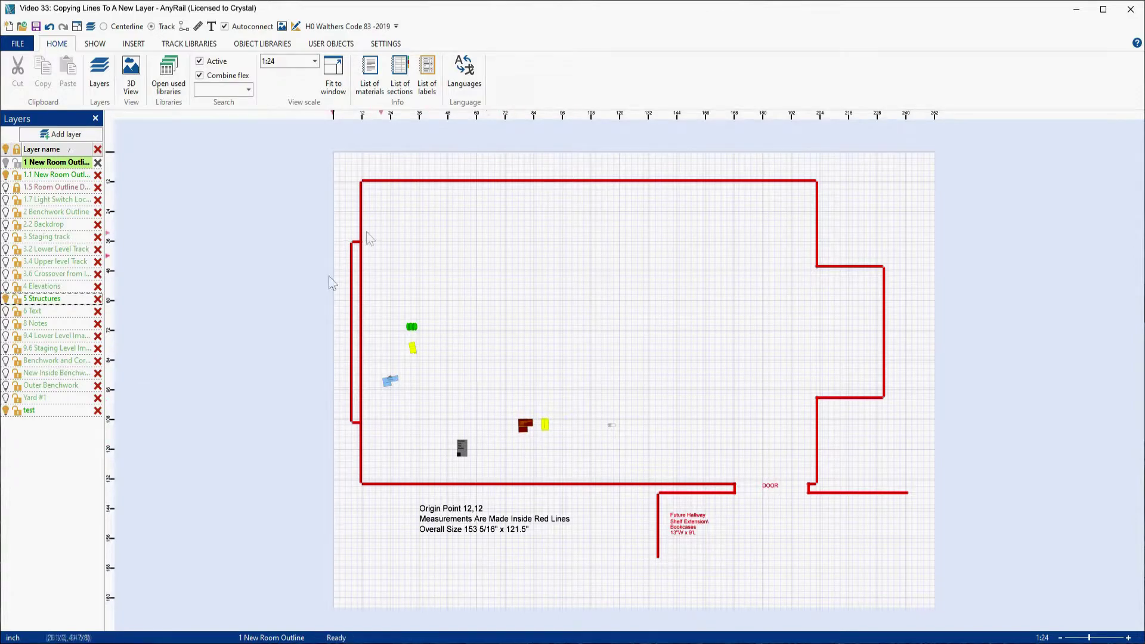
pyautogui.moveTo(344, 162); pyautogui.dragTo(907, 317)
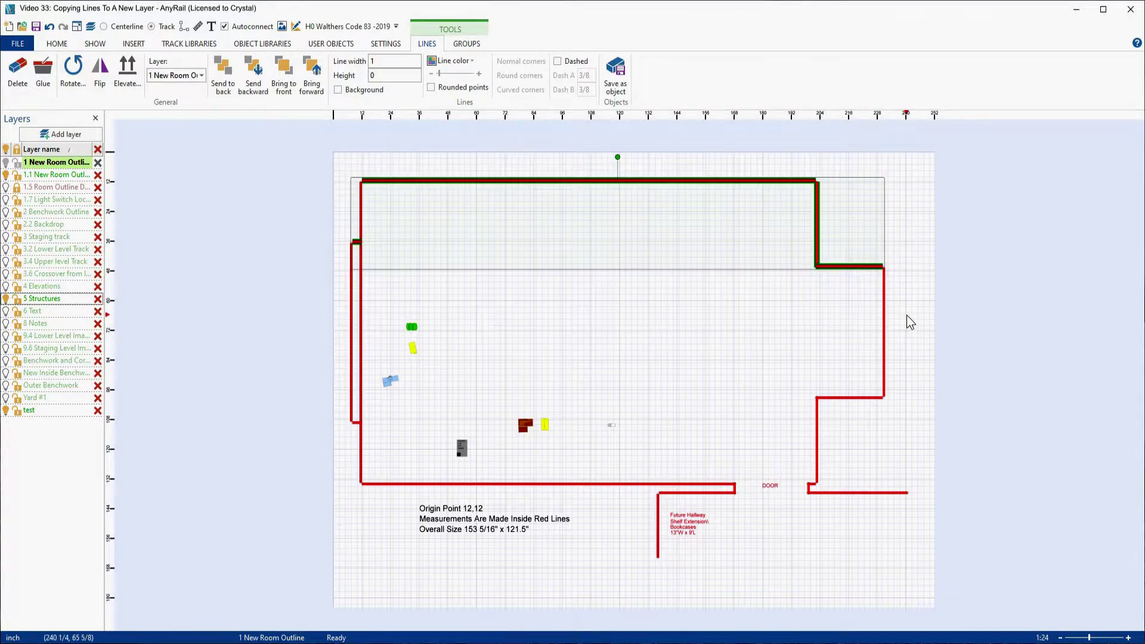
pyautogui.keyDown('ctrl'); pyautogui.click(360, 315); pyautogui.keyUp('ctrl')
pyautogui.keyDown('ctrl'); pyautogui.click(355, 328); pyautogui.keyUp('ctrl')
pyautogui.keyDown('ctrl'); pyautogui.click(382, 485); pyautogui.keyUp('ctrl')
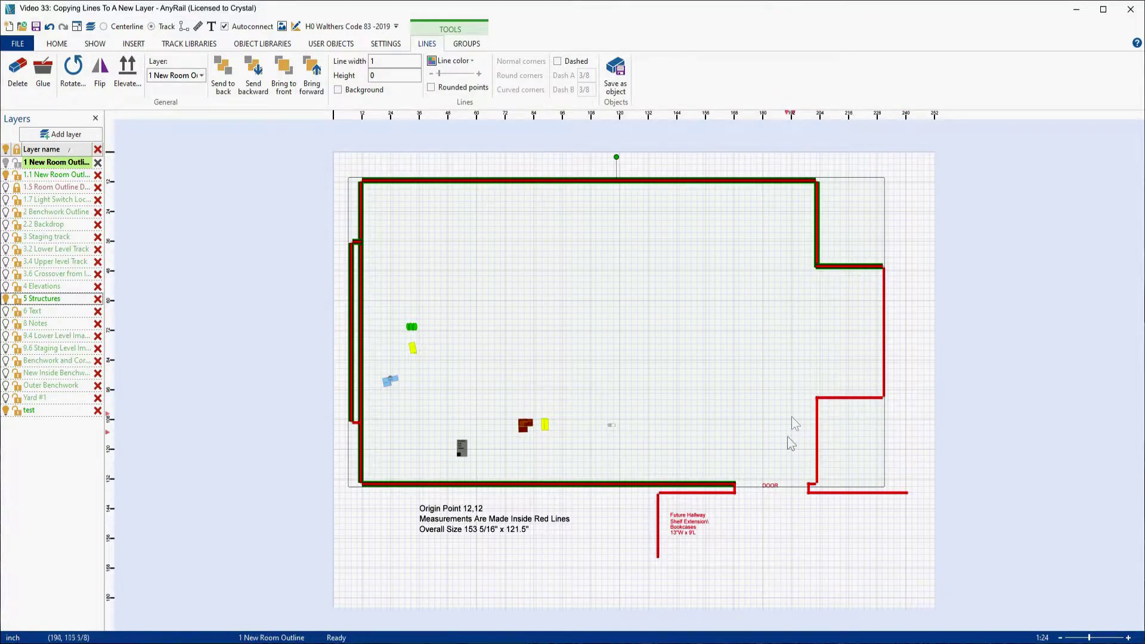
# - Try selecting separate portions of the room outline with area selections that avoid the structures, and clear the selection
pyautogui.click(781, 358)
pyautogui.moveTo(779, 356); pyautogui.dragTo(922, 531)
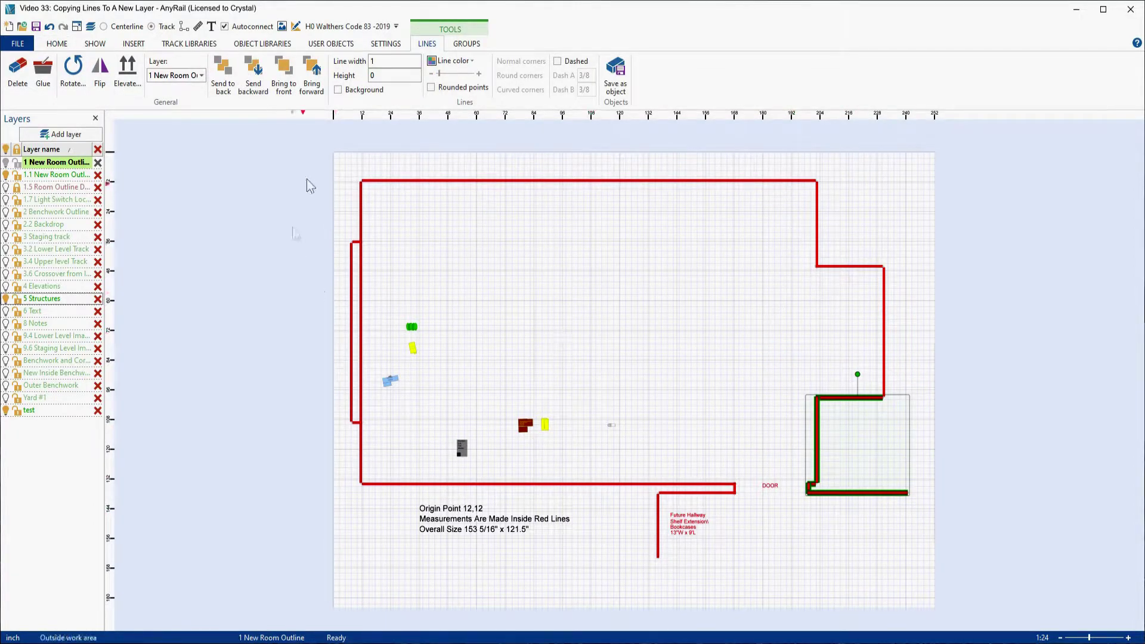
pyautogui.click(341, 160)
pyautogui.moveTo(341, 160); pyautogui.dragTo(907, 337)
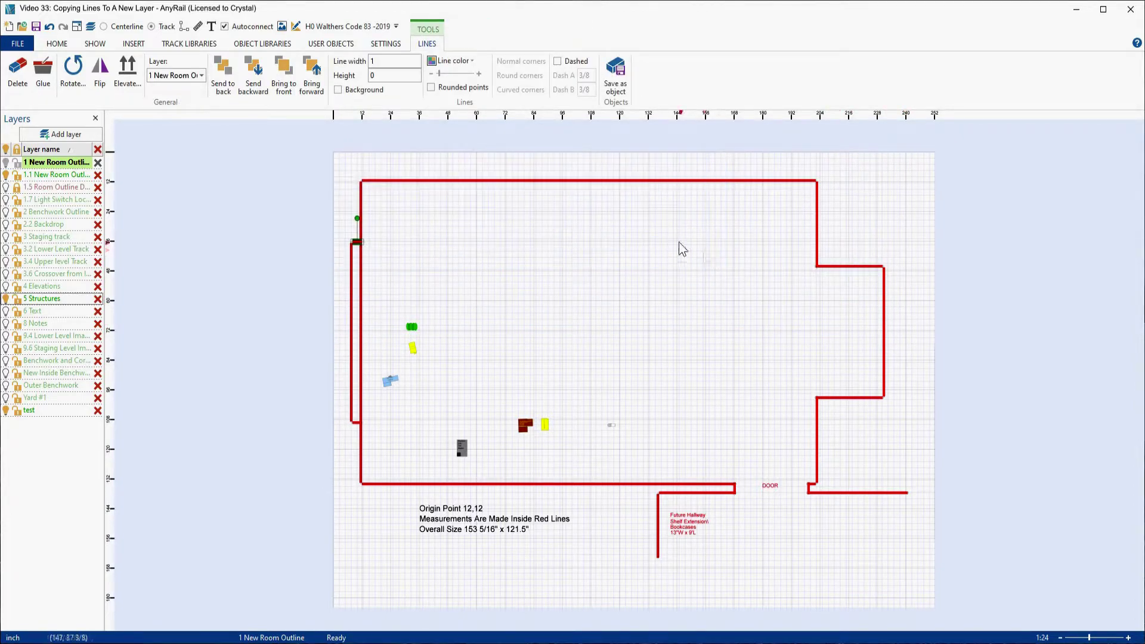
pyautogui.moveTo(587, 159); pyautogui.dragTo(911, 596)
pyautogui.click(640, 169)
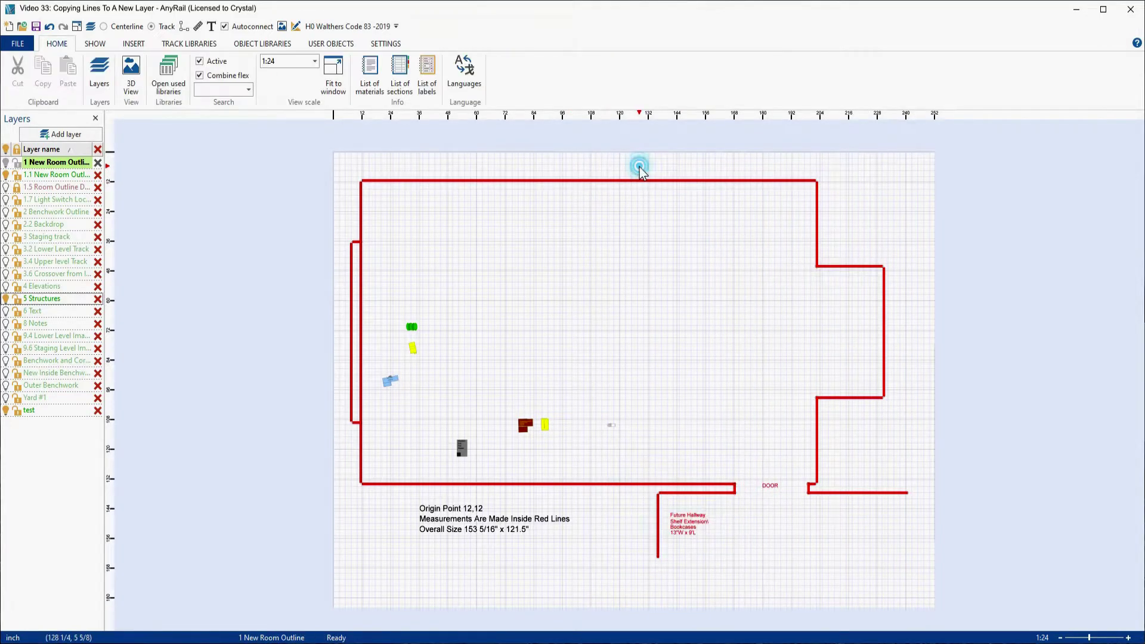
# - Try area-selecting the right side of the outline and adding the top and left walls individually; clear the selection and hide 5 Structures
pyautogui.moveTo(636, 162); pyautogui.dragTo(921, 582)
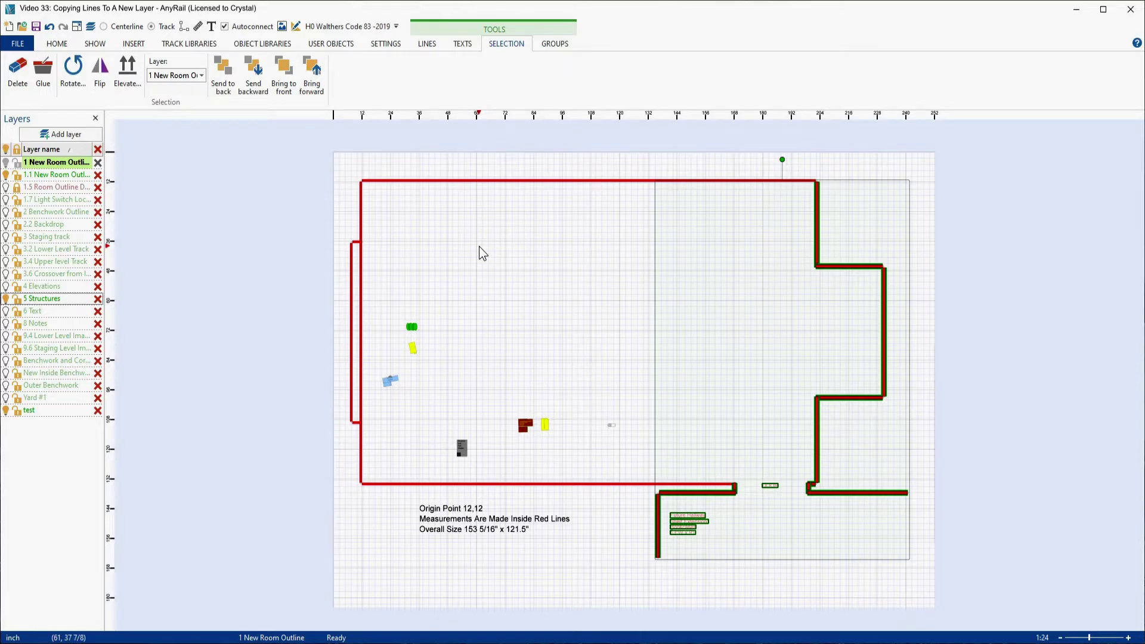
pyautogui.keyDown('ctrl'); pyautogui.click(486, 181); pyautogui.keyUp('ctrl')
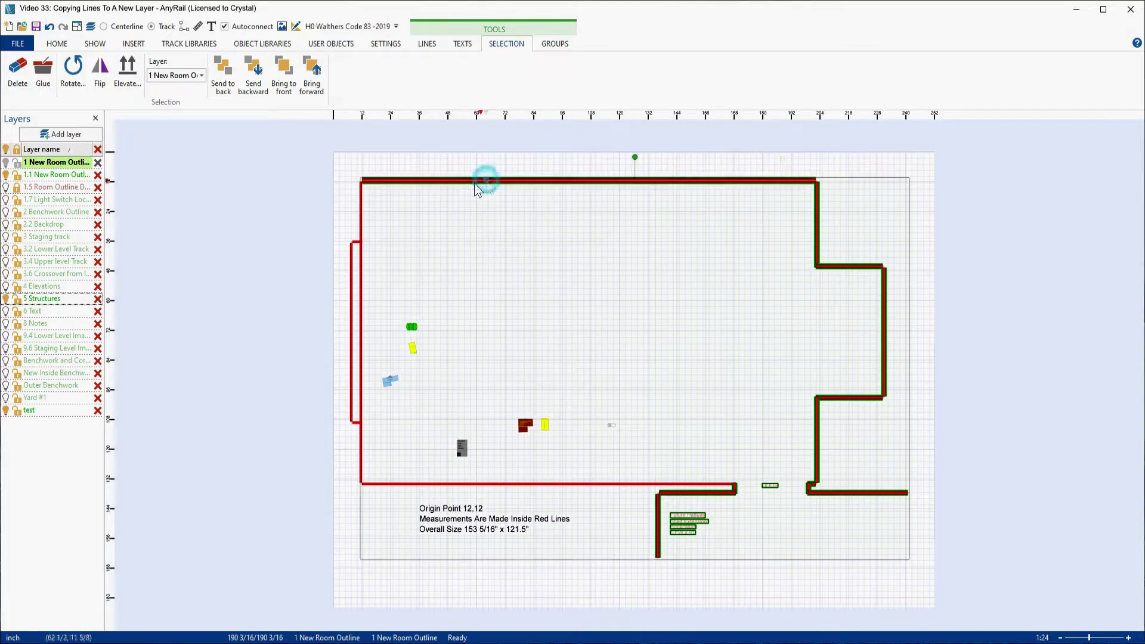
pyautogui.keyDown('ctrl'); pyautogui.click(361, 233); pyautogui.keyUp('ctrl')
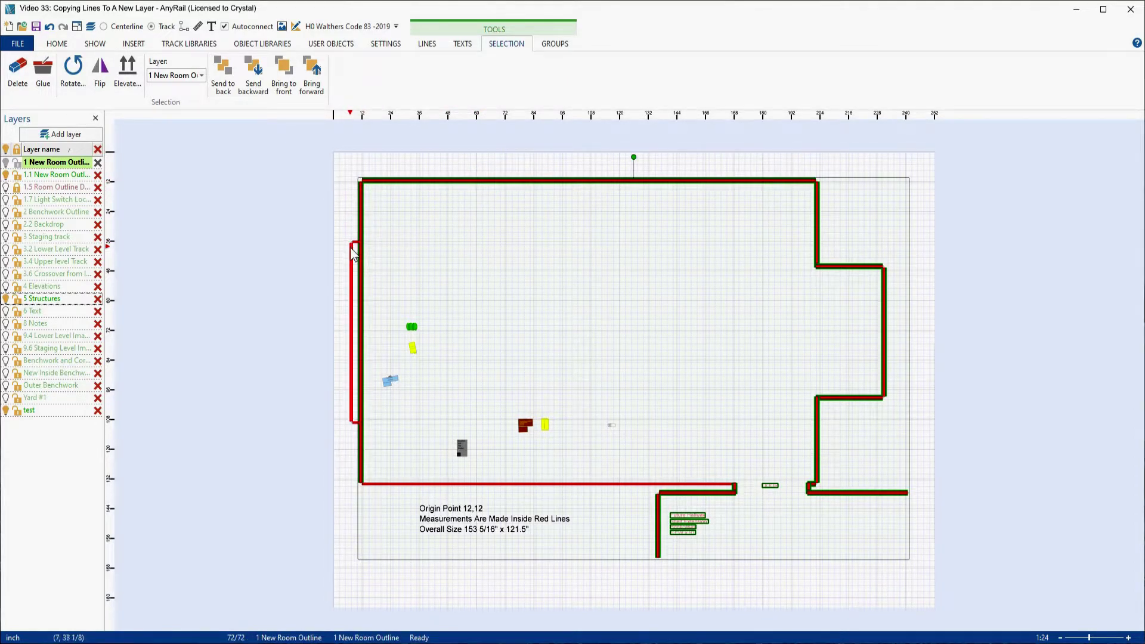
pyautogui.keyDown('ctrl'); pyautogui.click(357, 246); pyautogui.keyUp('ctrl')
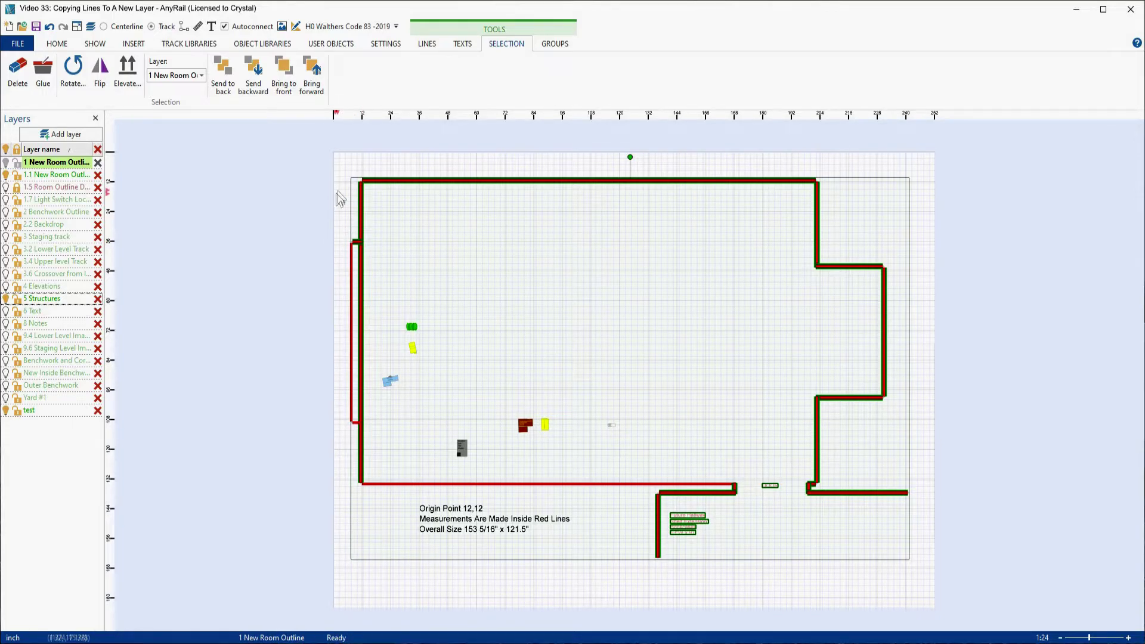
pyautogui.click(346, 163)
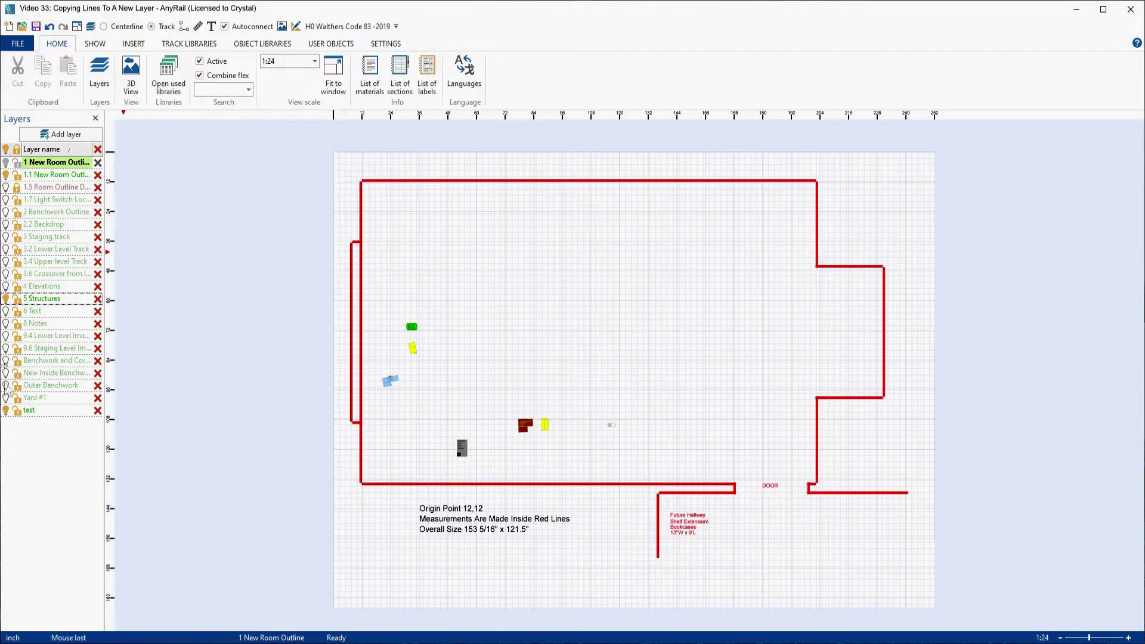
pyautogui.click(6, 299)
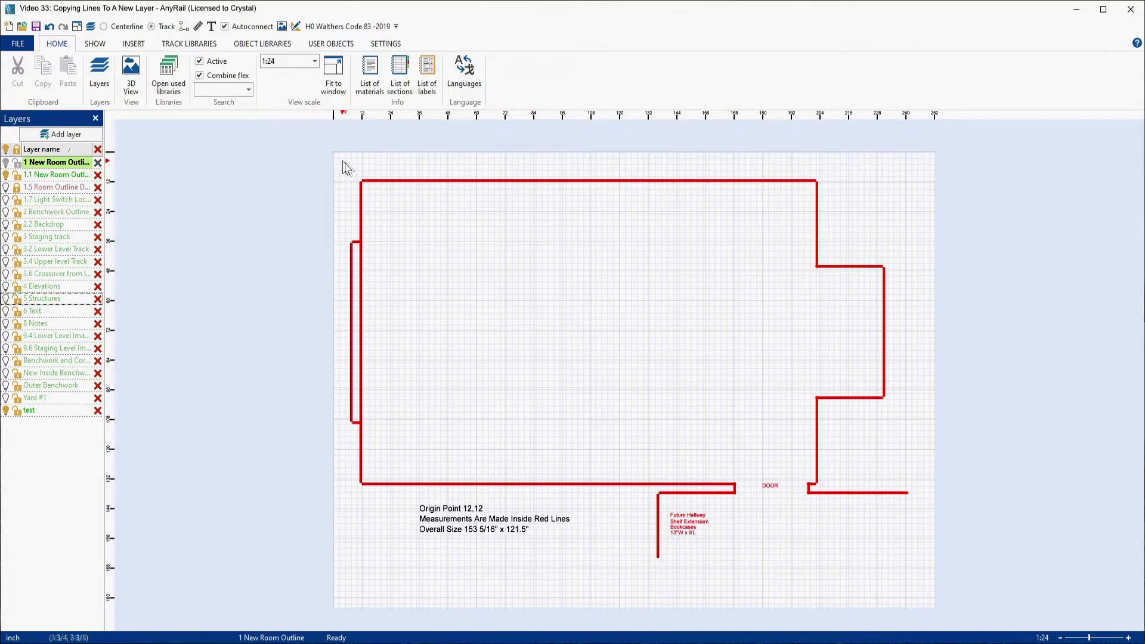
# - Select the entire room outline together with its text labels and copy the selection
pyautogui.moveTo(342, 159); pyautogui.dragTo(919, 588)
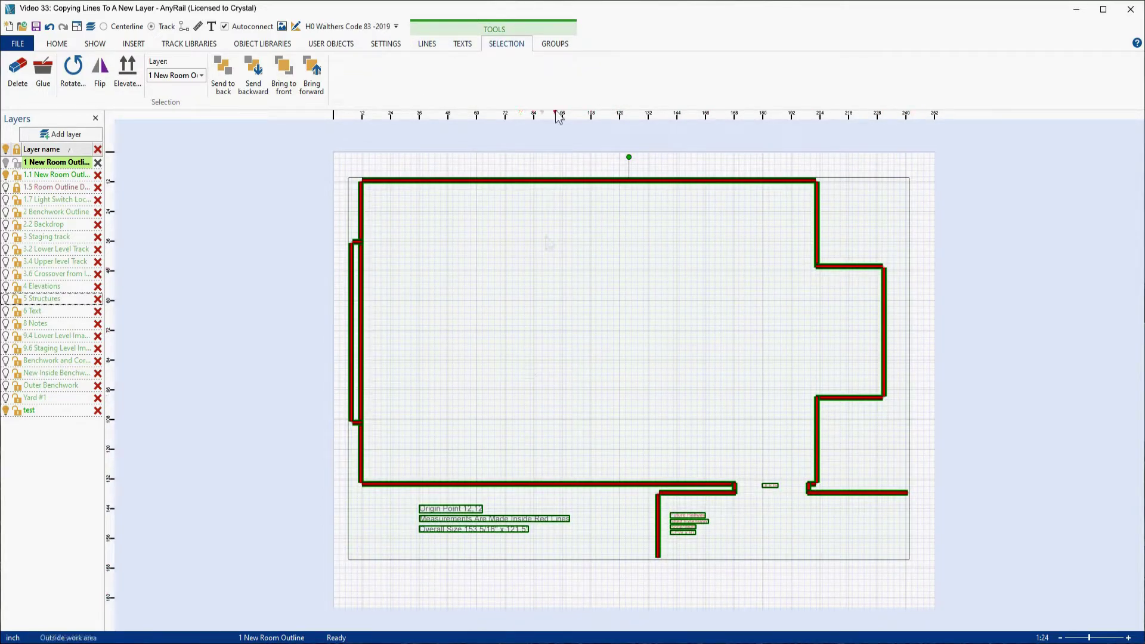
pyautogui.rightClick(495, 181)
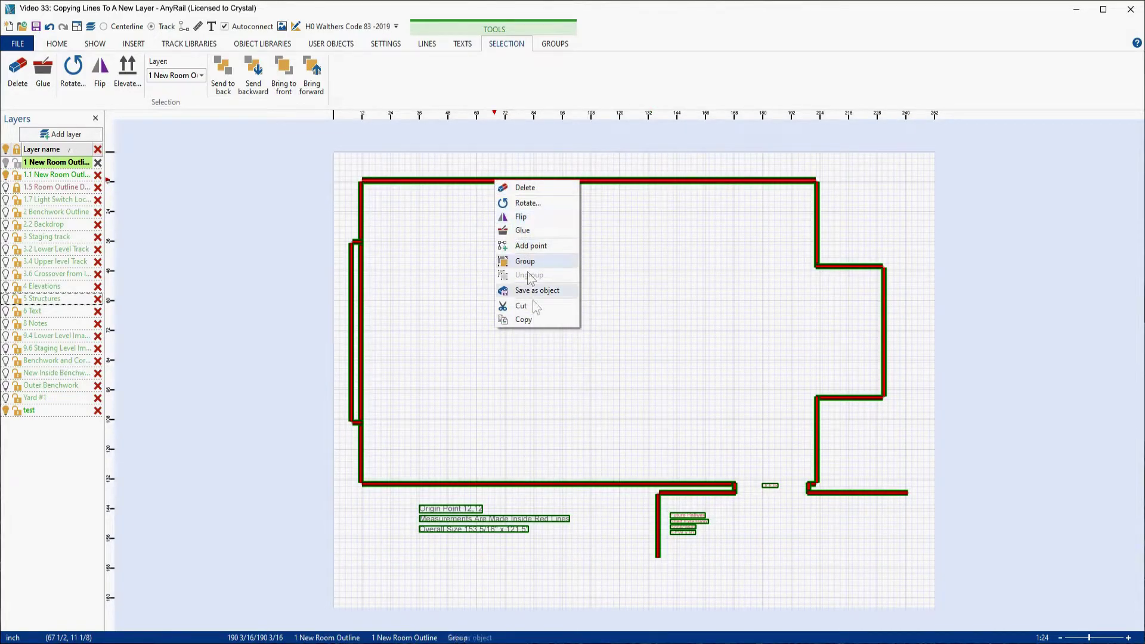
pyautogui.click(529, 321)
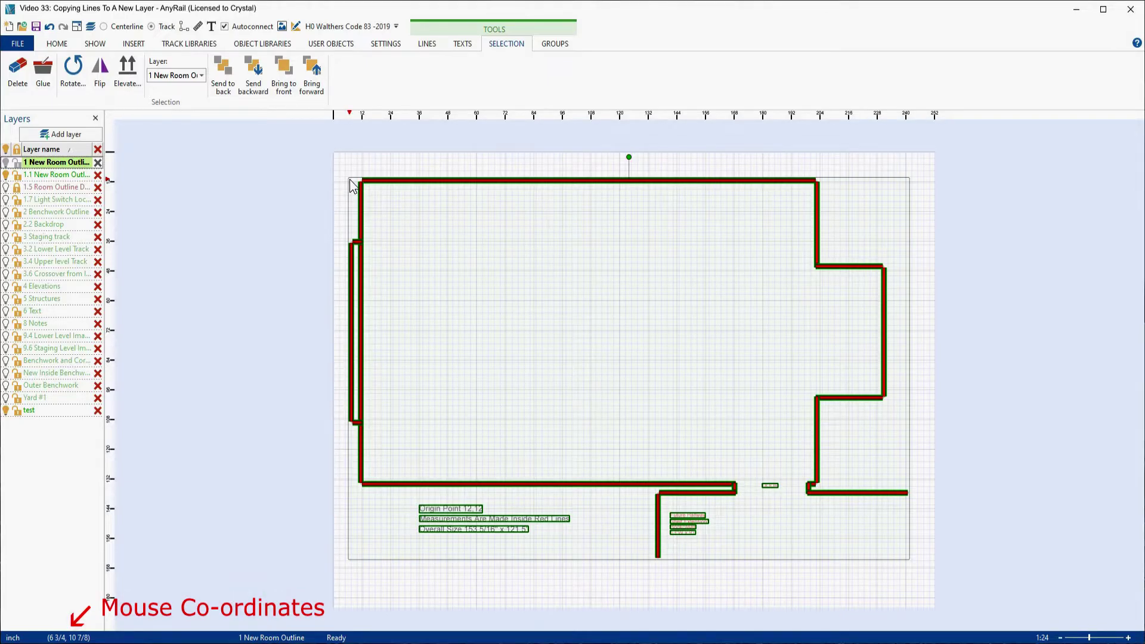
# - Read the mouse coordinates at the upper-left corner of the selection frame, and return to the full drawing view
pyautogui.scroll(3, 303, 167)
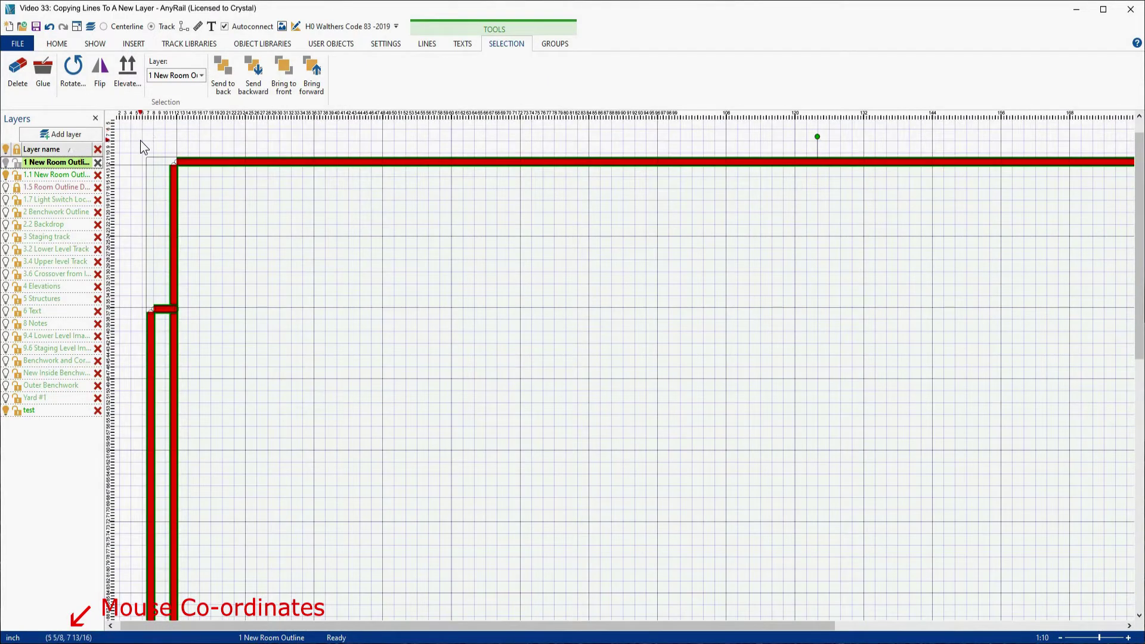
pyautogui.scroll(6, 143, 147)
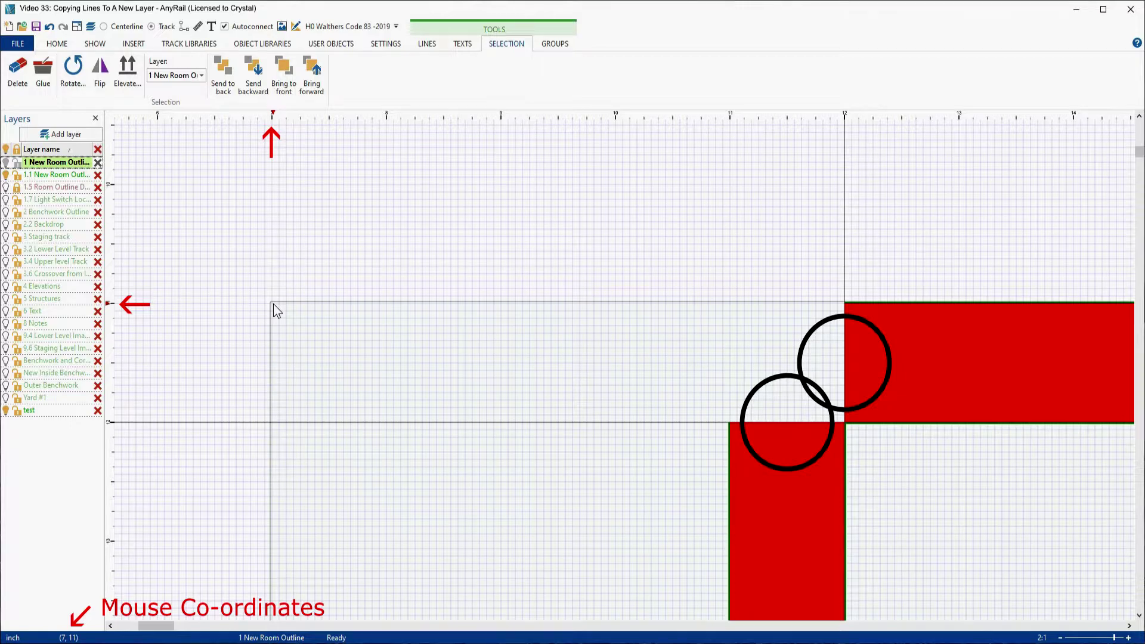
pyautogui.click(77, 27)
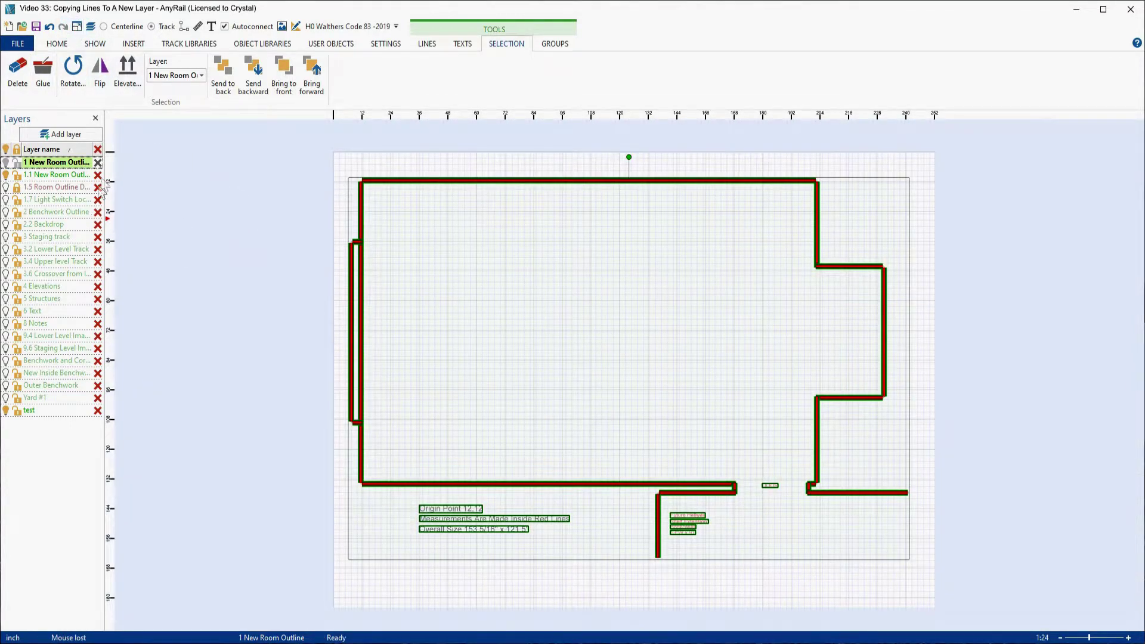
# - Make layer 1.1 New Room Outline Copy 1 active, hide layer 1 New Room Outline, and paste the copied outline
pyautogui.click(49, 177)
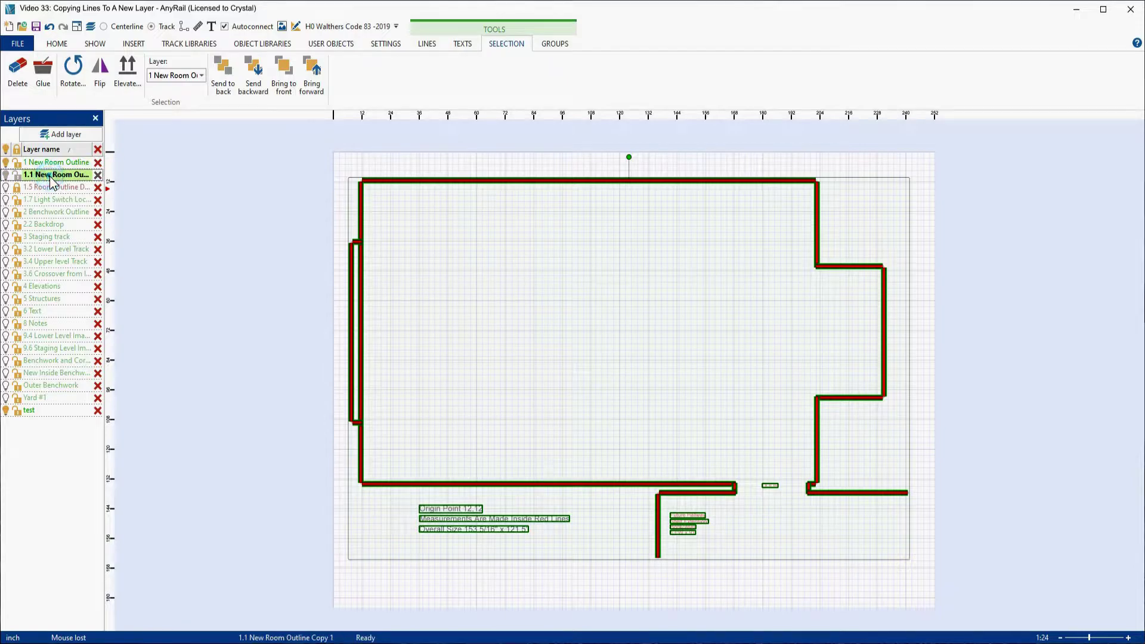
pyautogui.click(5, 163)
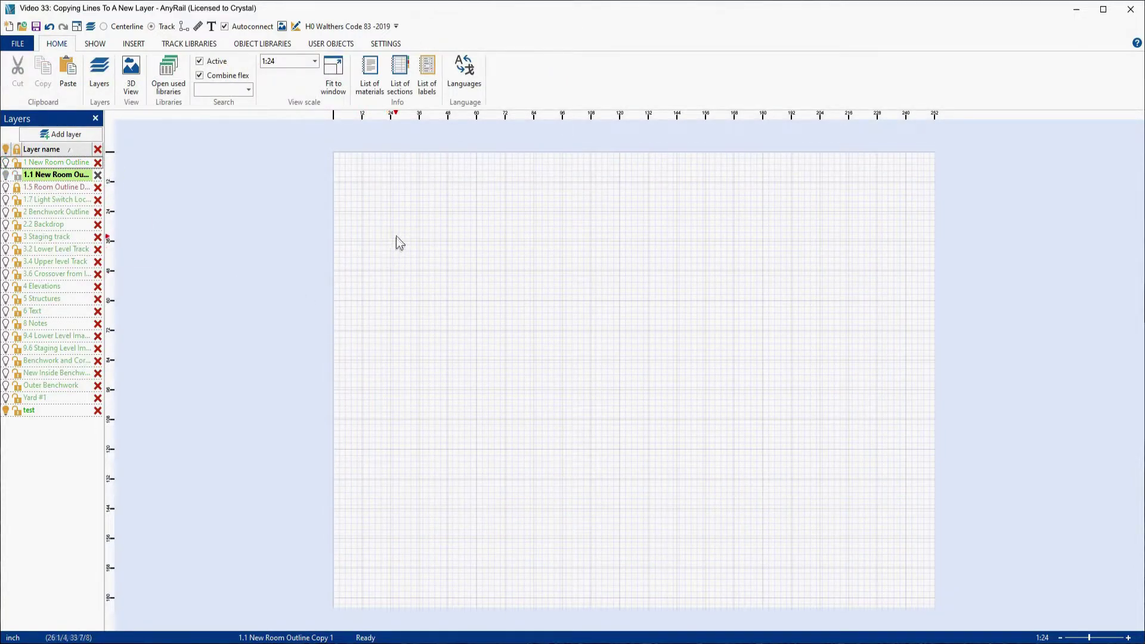
pyautogui.rightClick(374, 195)
pyautogui.click(405, 292)
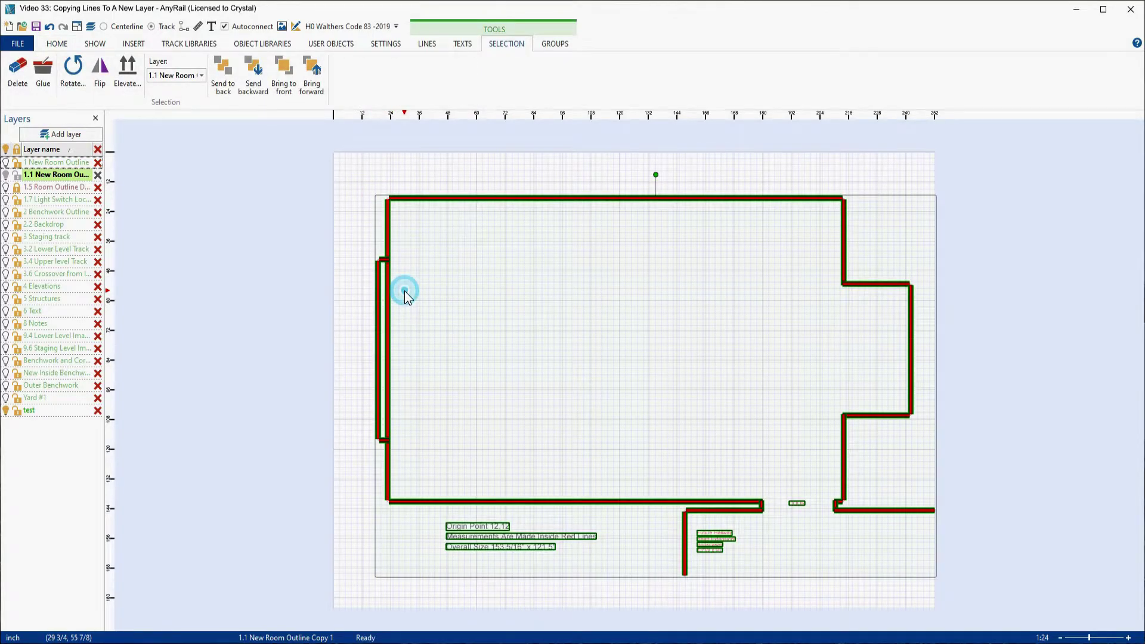
# - Move the pasted outline up and left so its upper-left room corner sits close to the 12, 12 origin point
pyautogui.click(395, 284)
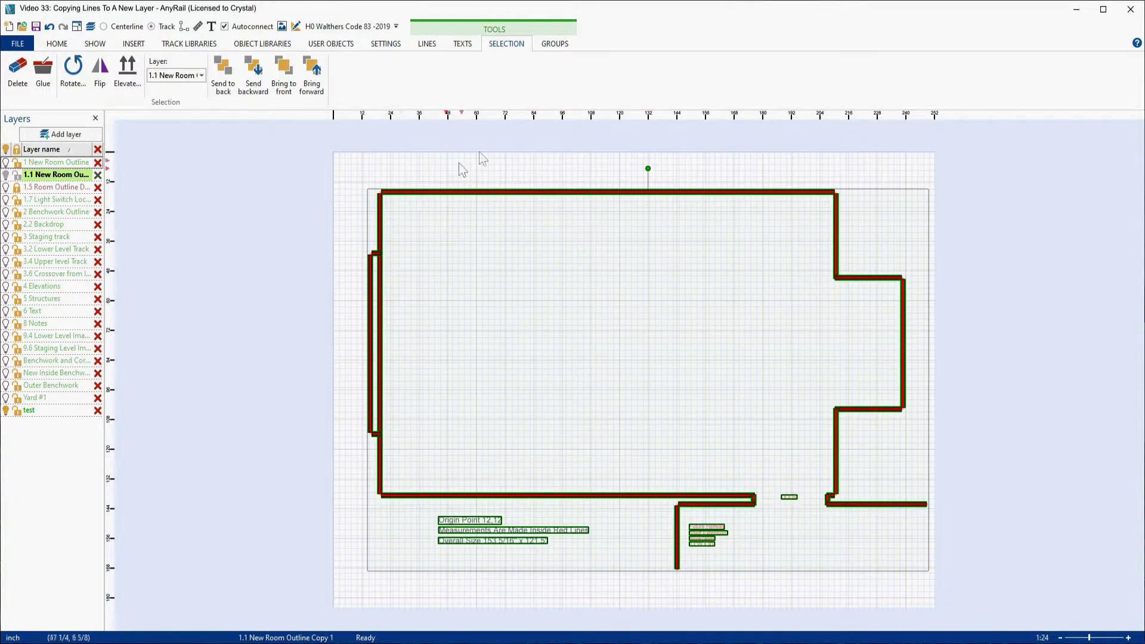
pyautogui.click(560, 47)
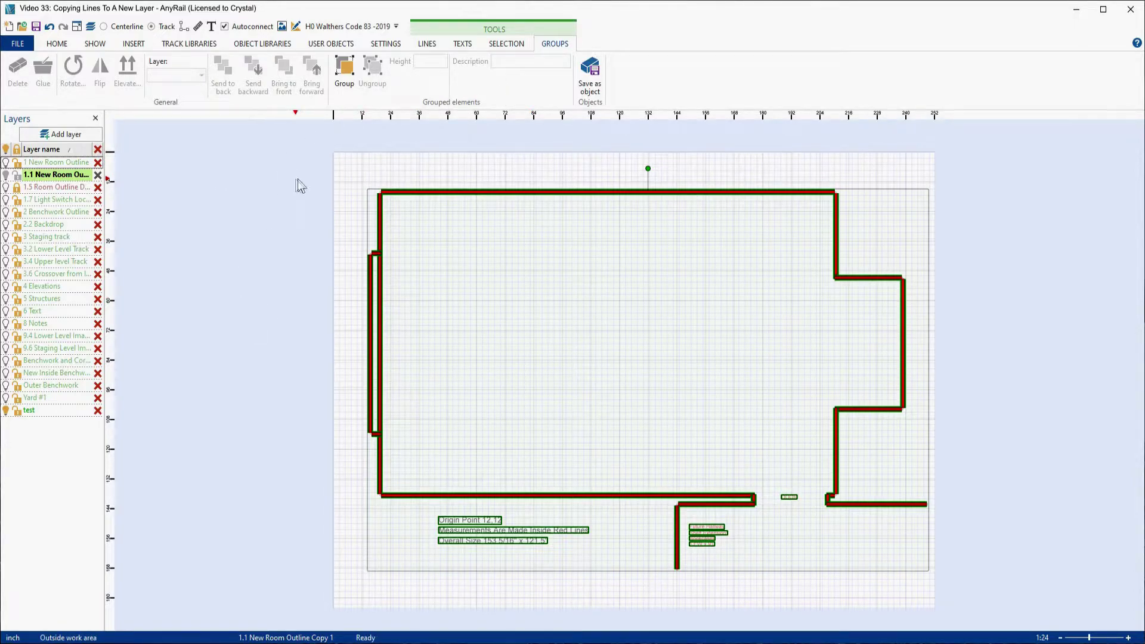
pyautogui.click(392, 192)
pyautogui.moveTo(392, 191); pyautogui.dragTo(373, 182)
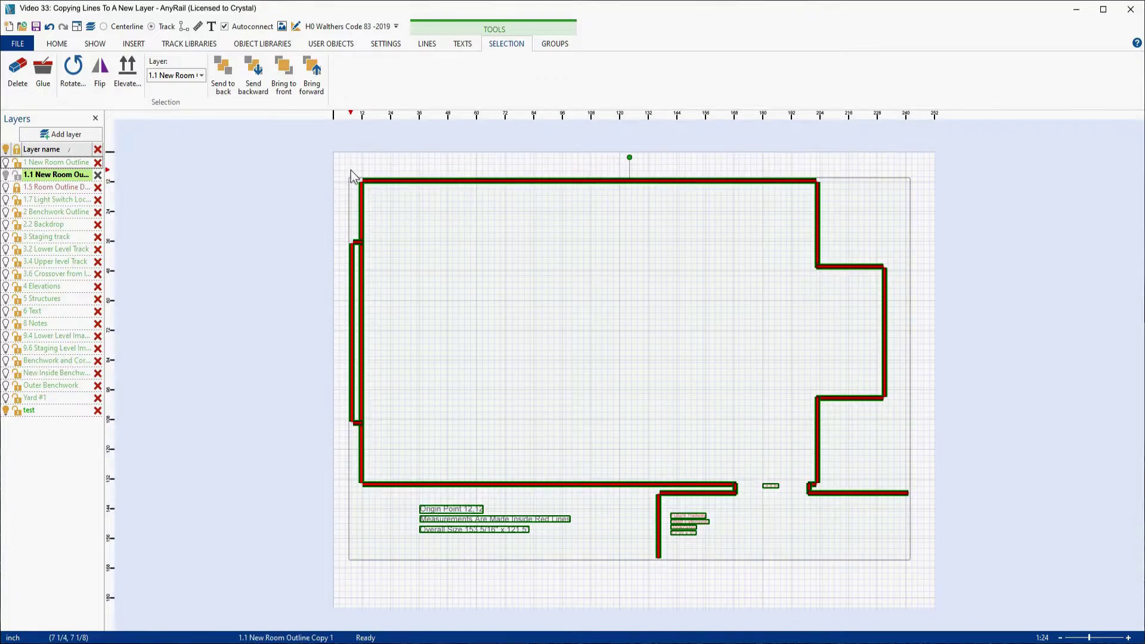
# - Nudge the pasted outline left and up in small increments until the inside upper-left wall corner aligns with the 12-inch grid lines
pyautogui.scroll(5, 296, 151)
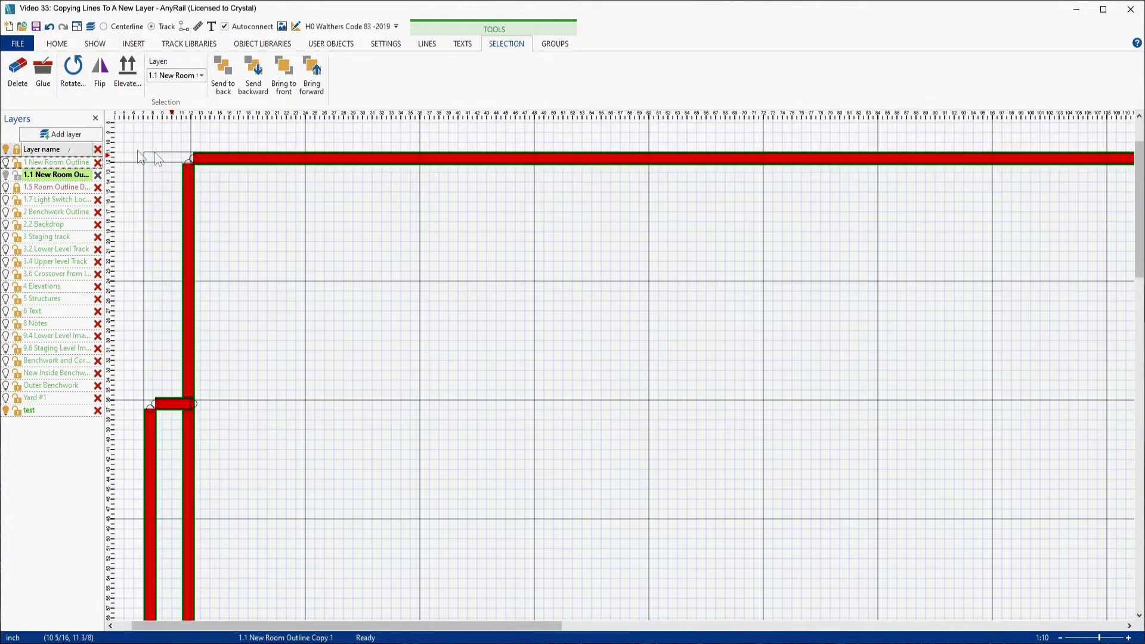
pyautogui.scroll(2, 176, 160)
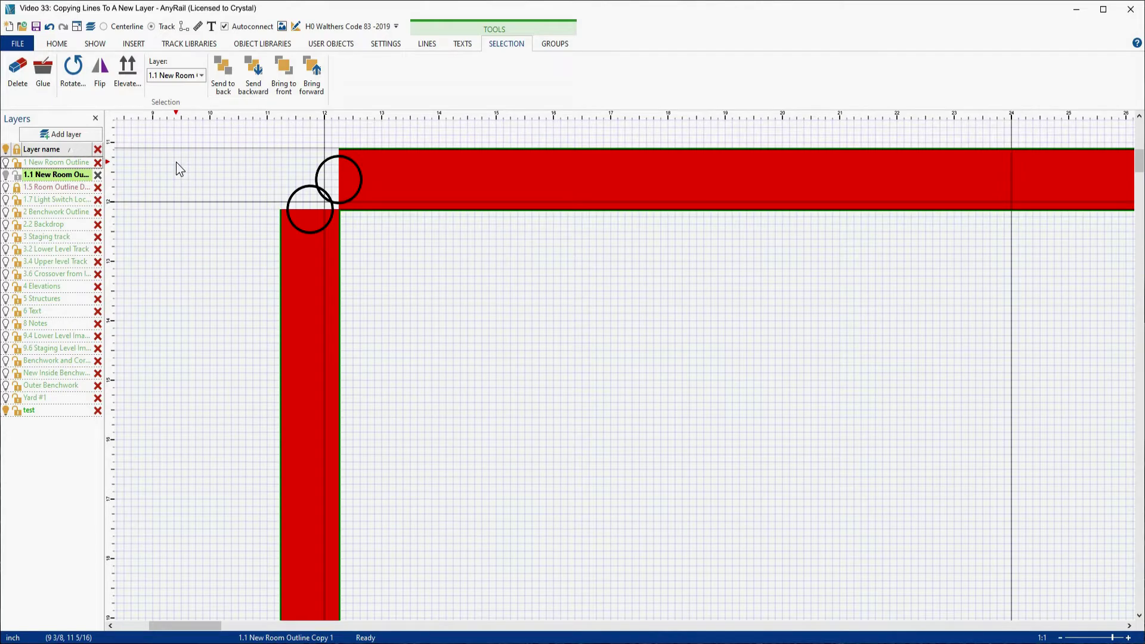
pyautogui.press('Left')
pyautogui.press('Left')
pyautogui.press('Left')
pyautogui.press('Left')
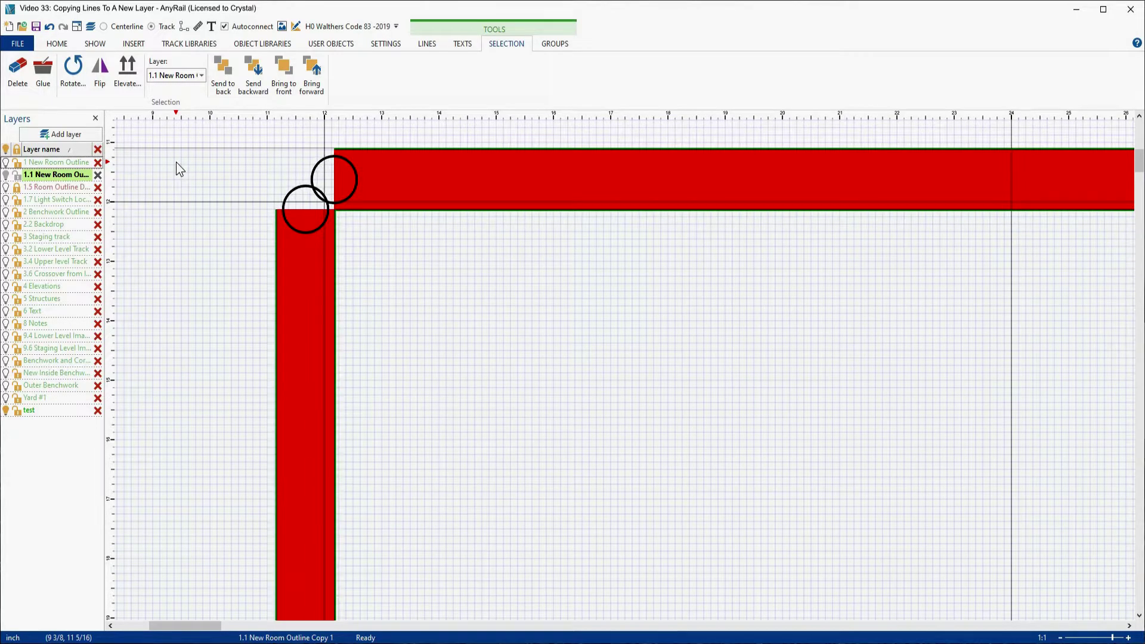
pyautogui.press('Left')
pyautogui.press('Left')
pyautogui.press('Left')
pyautogui.press('Left')
pyautogui.press('Up')
pyautogui.press('Up')
pyautogui.press('Up')
pyautogui.press('Up')
pyautogui.press('Up')
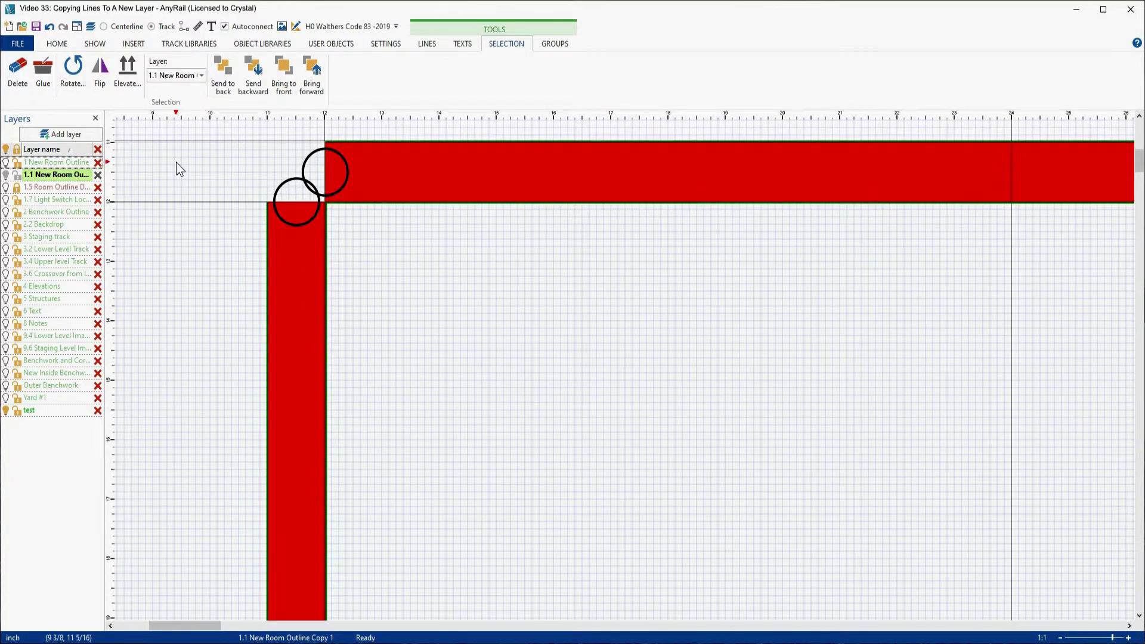
pyautogui.press('Left')
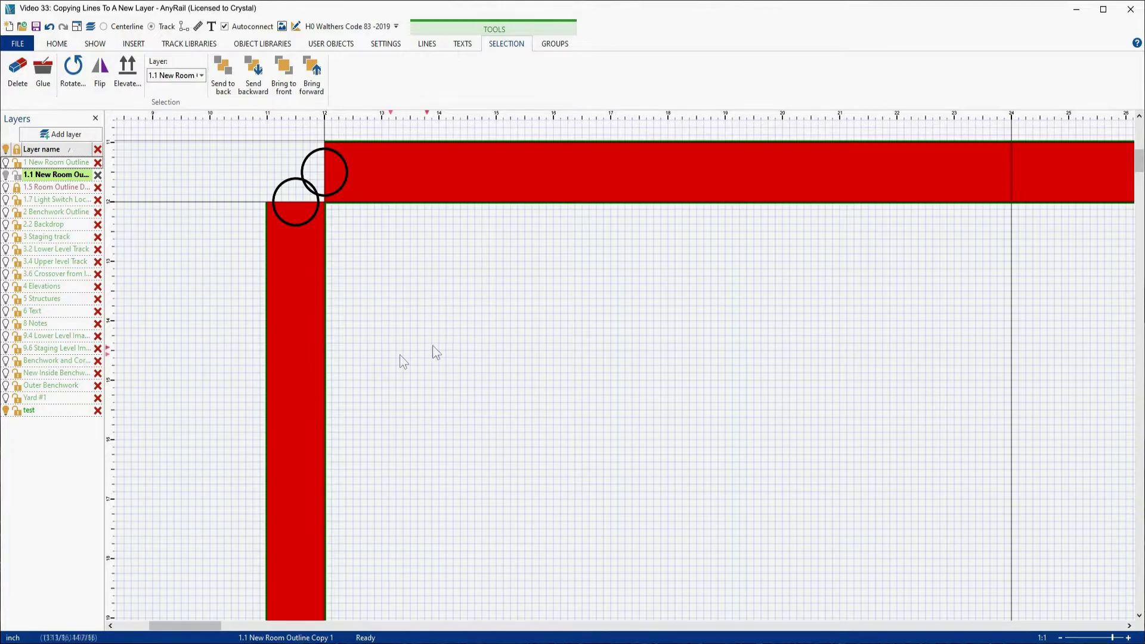
# - Check the coordinates of the top wall line's left end point, and return to the full drawing view
pyautogui.click(430, 298)
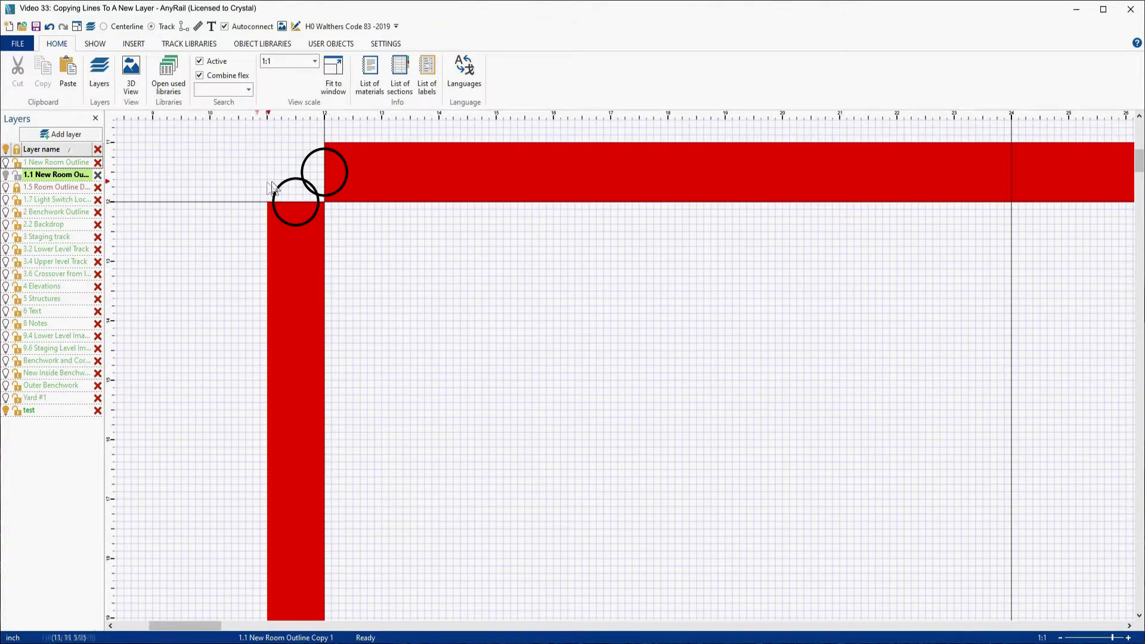
pyautogui.click(311, 165)
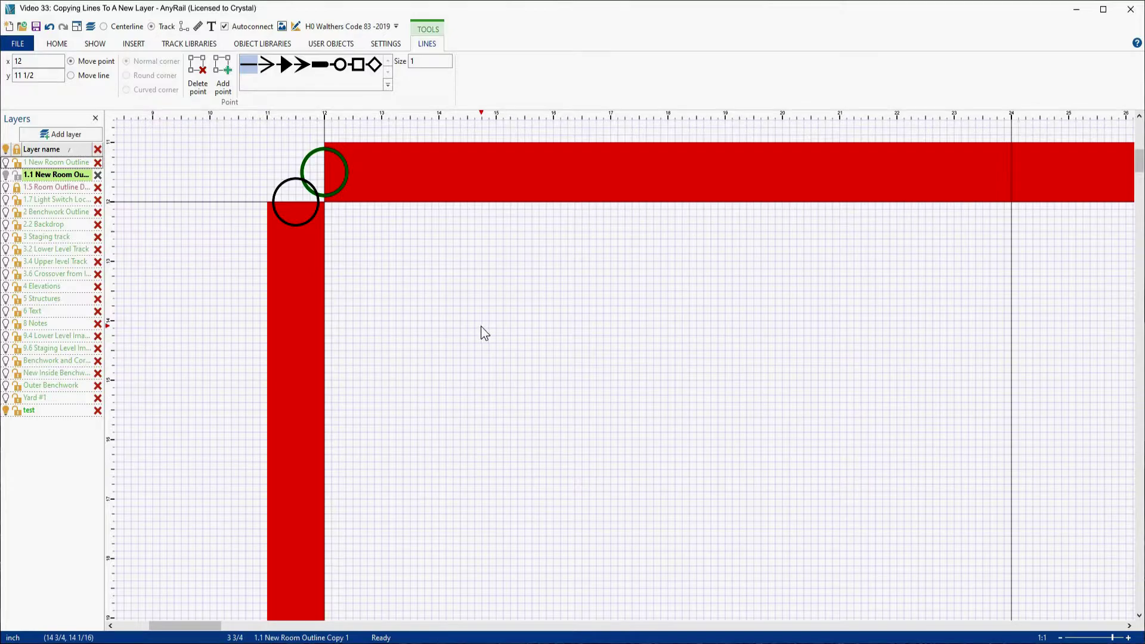
pyautogui.click(77, 28)
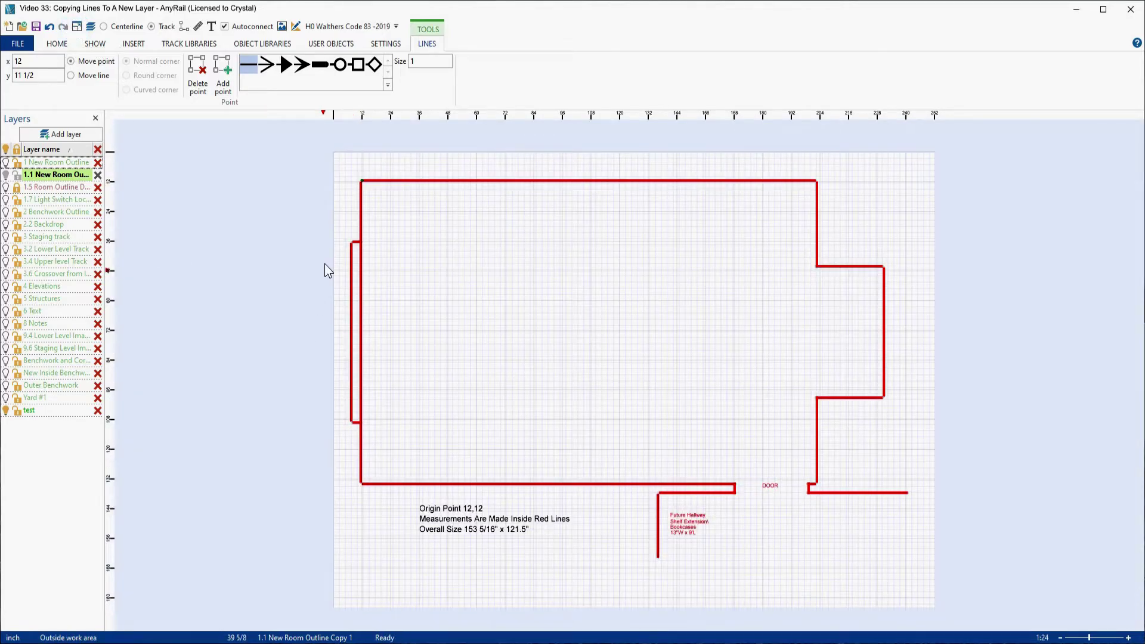
# - Select the entire pasted outline with its text, examine its upper-left corner alignment up close, and reselect everything
pyautogui.moveTo(344, 168); pyautogui.dragTo(926, 603)
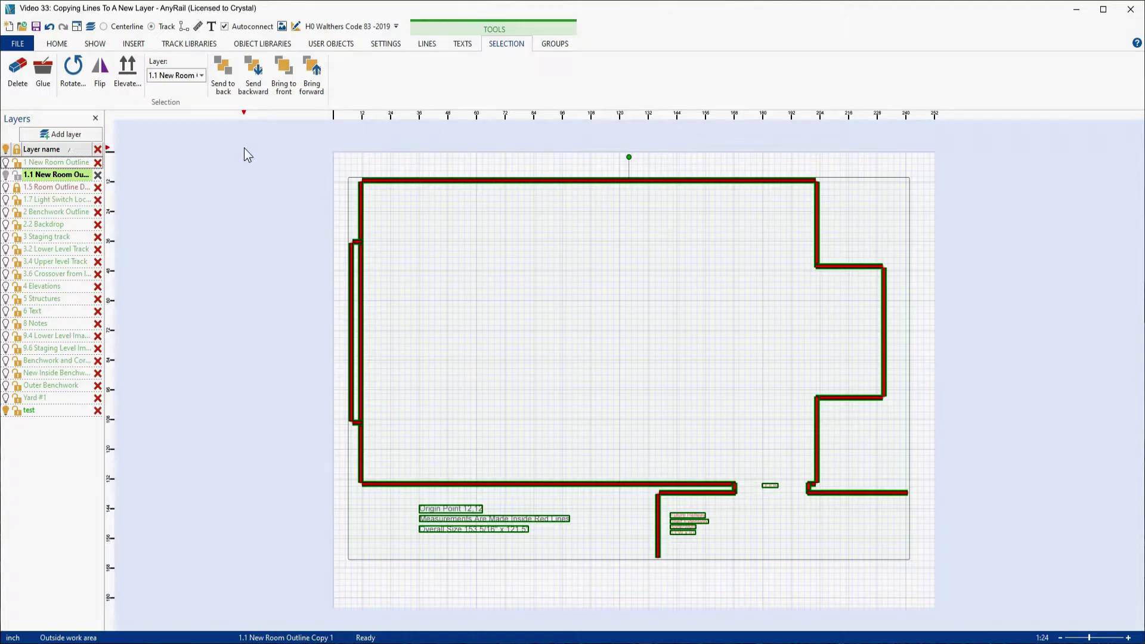
pyautogui.scroll(2, 210, 142)
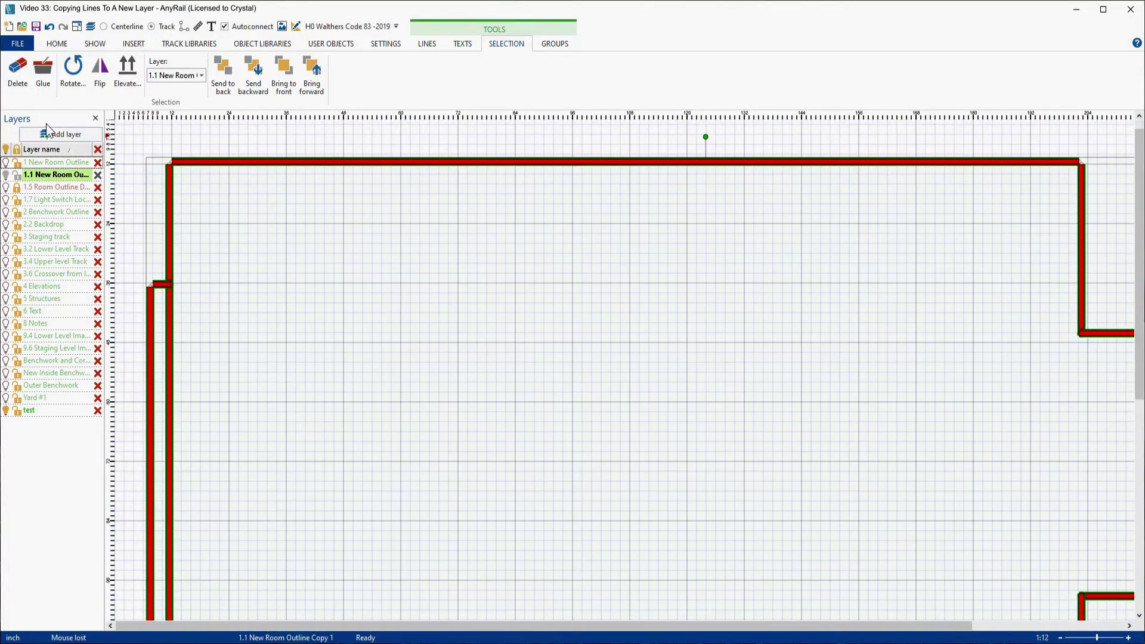
pyautogui.scroll(5, 153, 155)
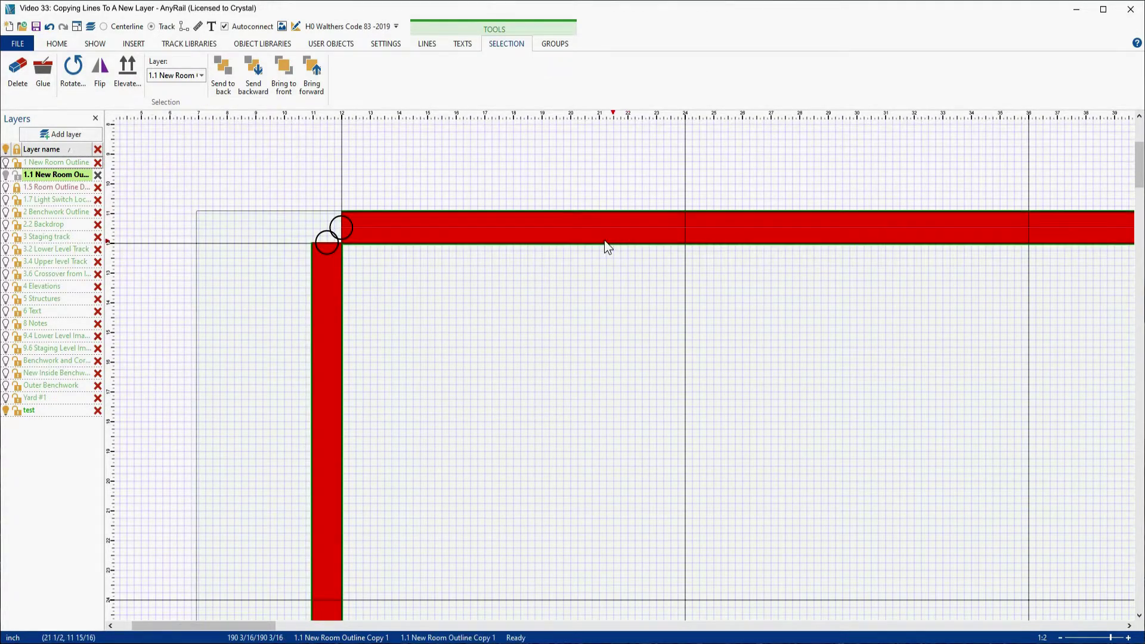
pyautogui.click(549, 201)
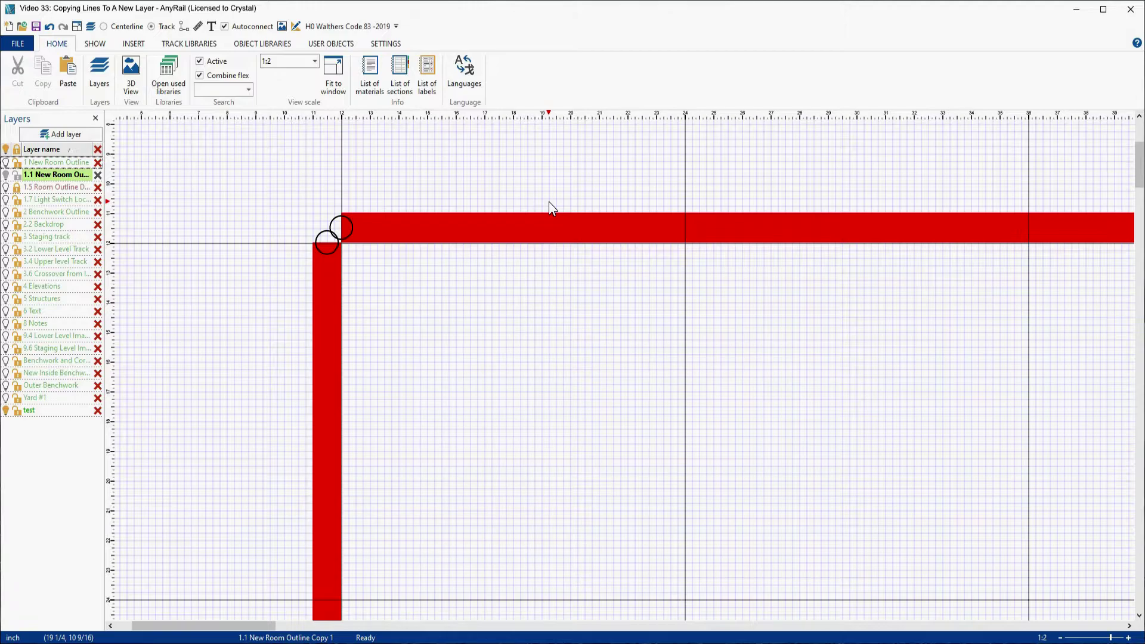
pyautogui.click(77, 26)
pyautogui.moveTo(340, 162)
pyautogui.mouseDown()
pyautogui.moveTo(358, 543)
pyautogui.moveTo(979, 621)
pyautogui.moveTo(917, 609)
pyautogui.mouseUp()
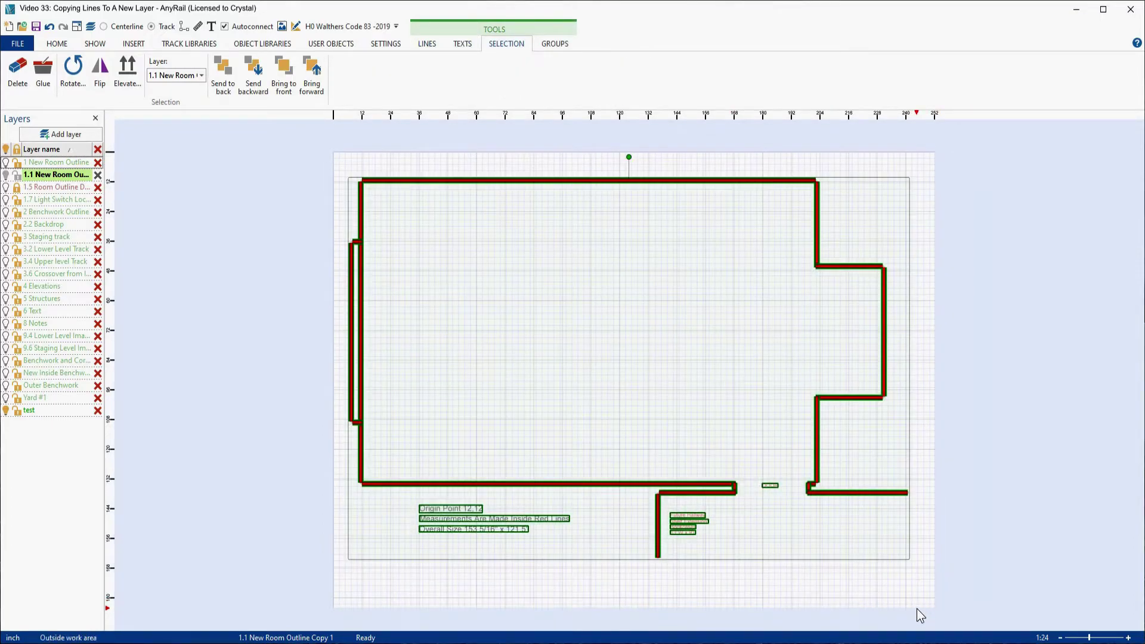
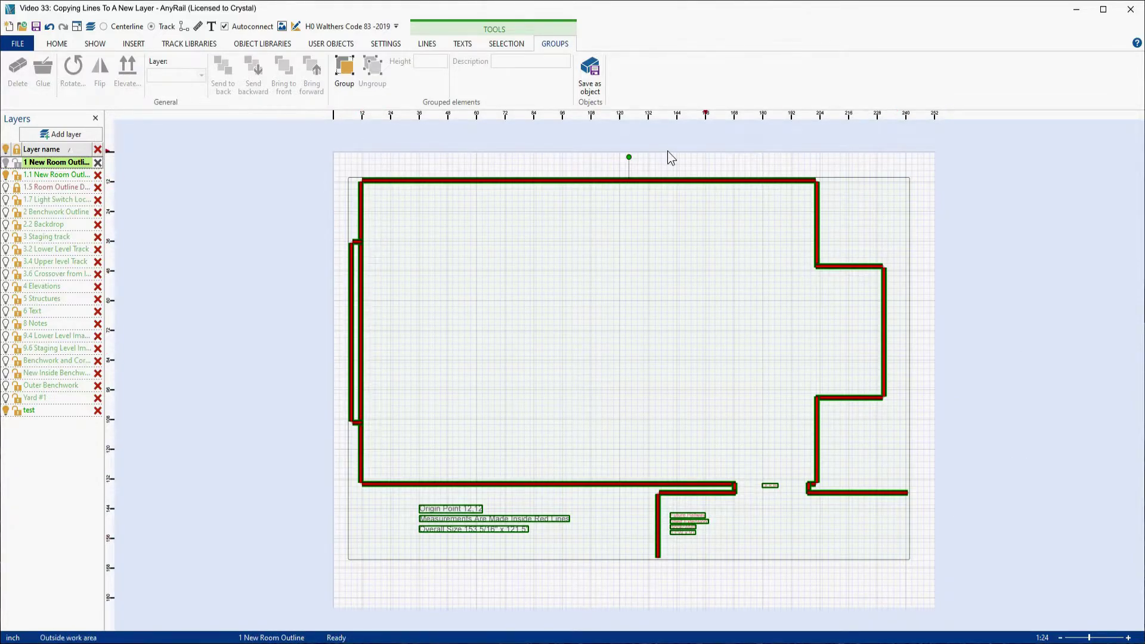
# - Group the selected room outline and text on layer 1 New Room Outline, and check that they select as one object
pyautogui.click(345, 66)
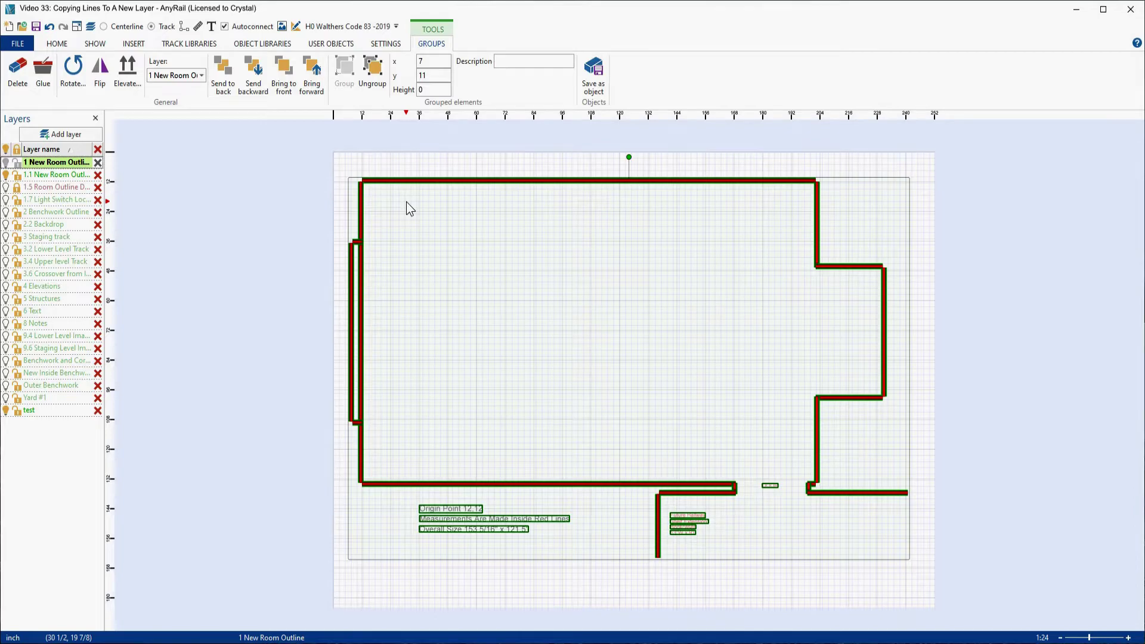
pyautogui.click(429, 162)
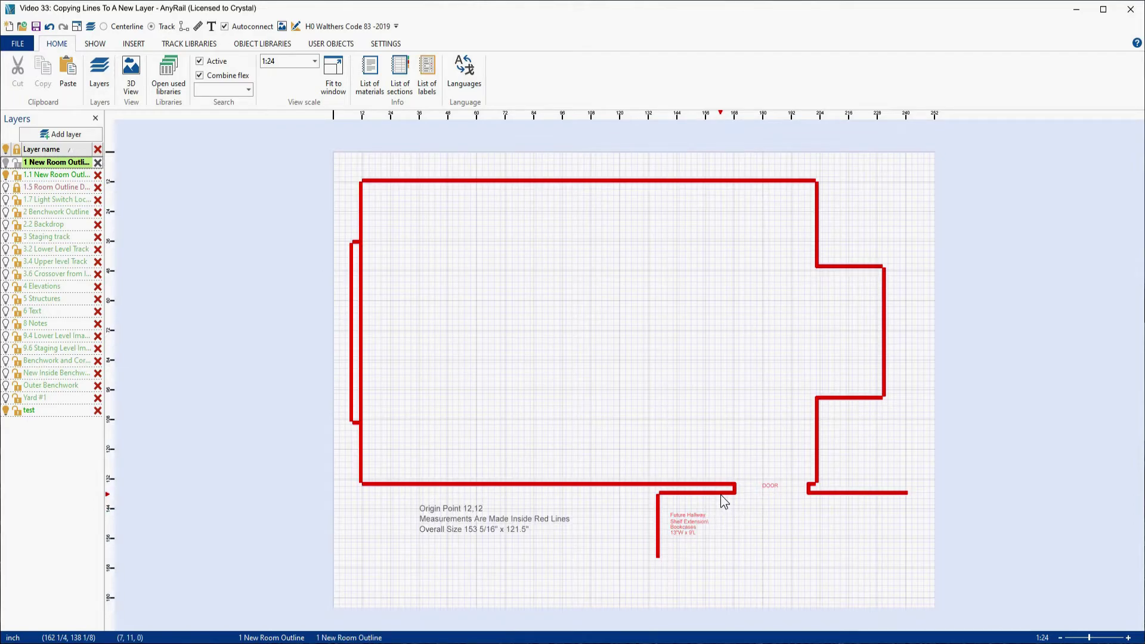
pyautogui.click(721, 496)
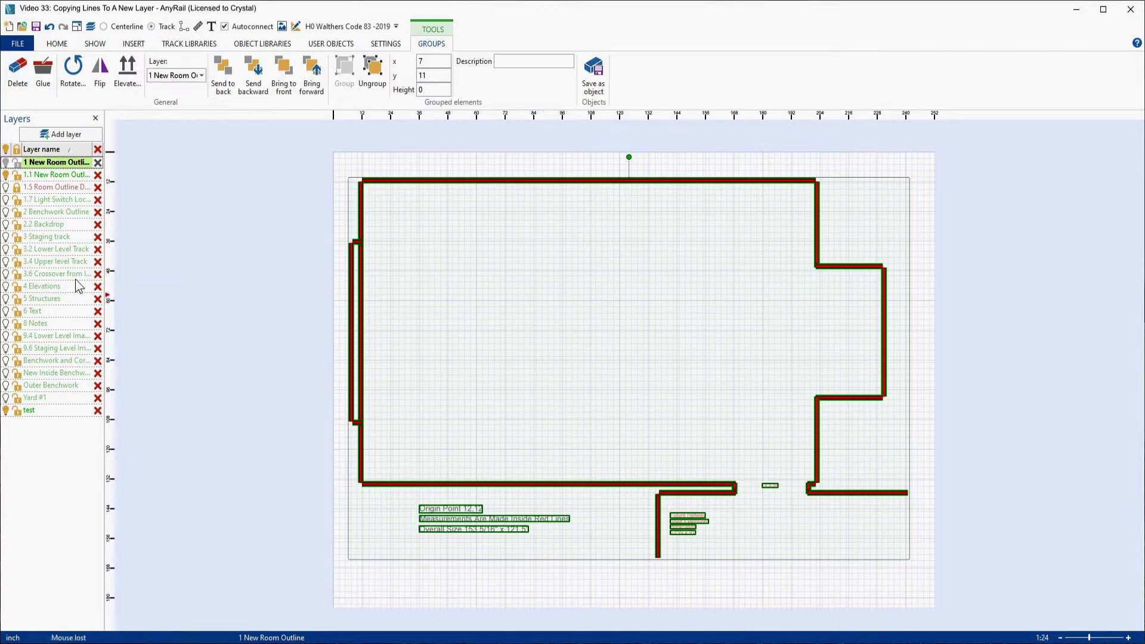
pyautogui.click(381, 163)
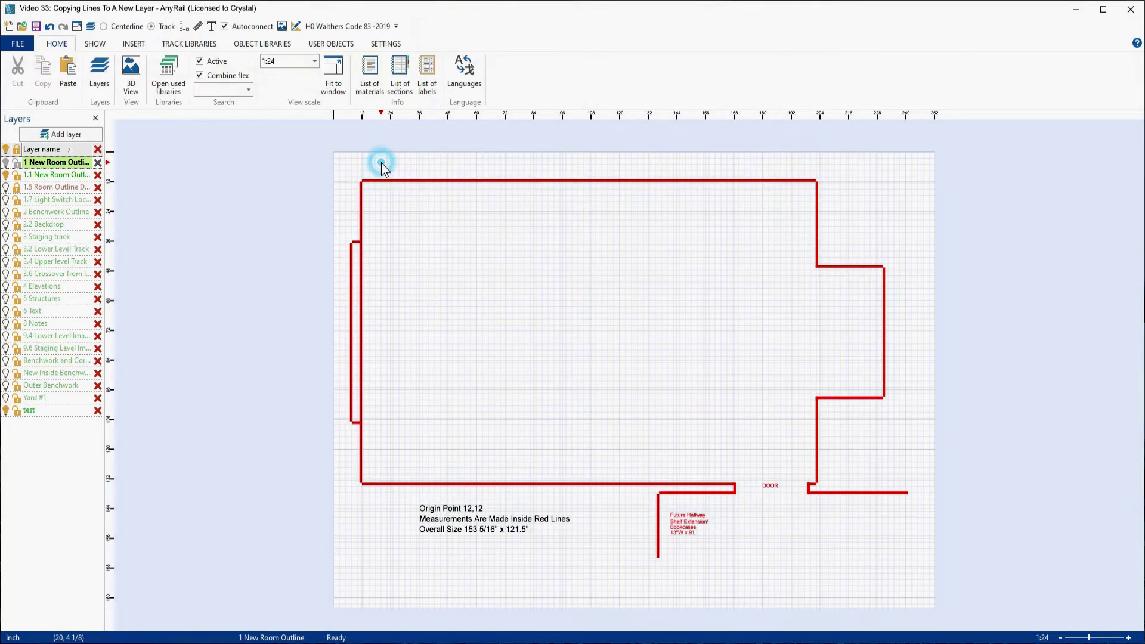
# - Check layer 1.1 New Room Outline Copy 1 with layer 1 hidden, and return to layer 1 to copy the grouped outline
pyautogui.click(50, 177)
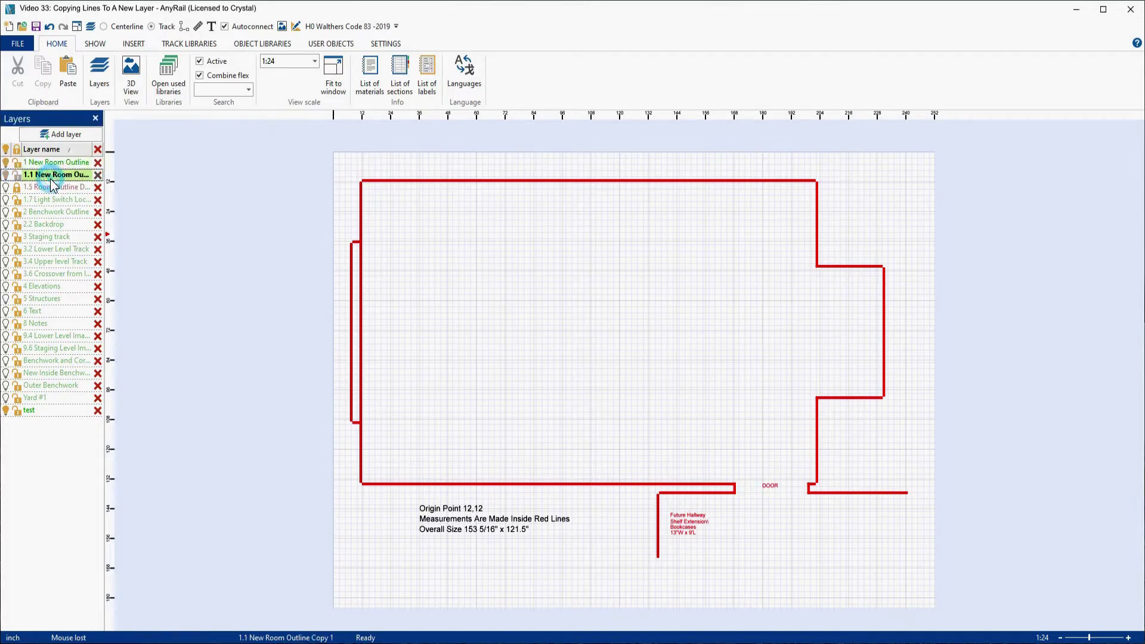
pyautogui.click(6, 163)
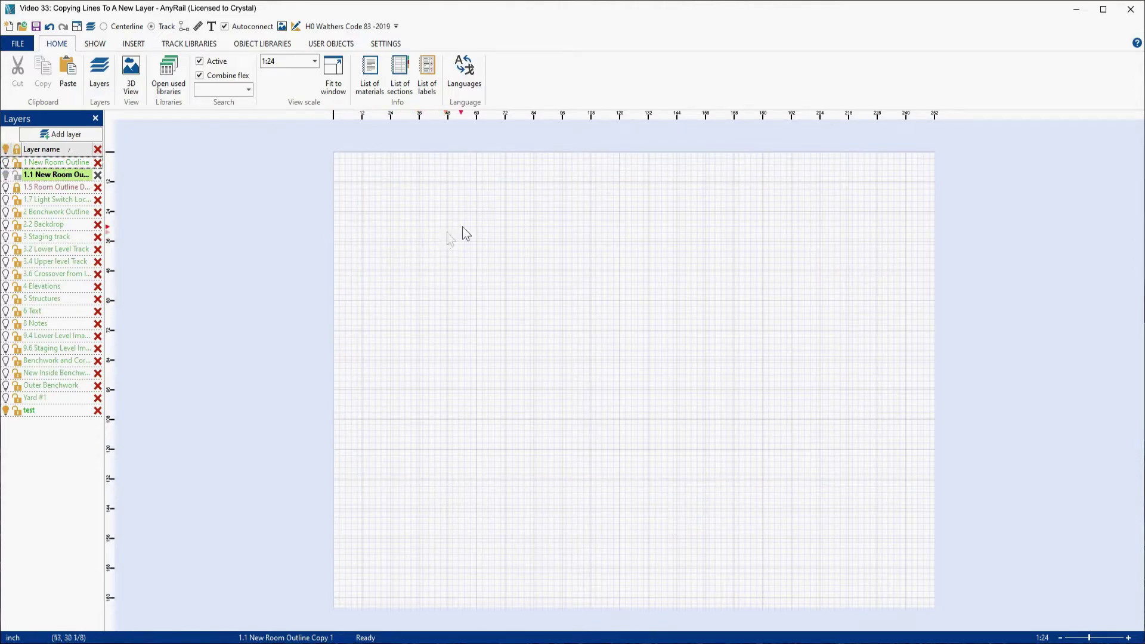
pyautogui.click(53, 162)
pyautogui.click(496, 181)
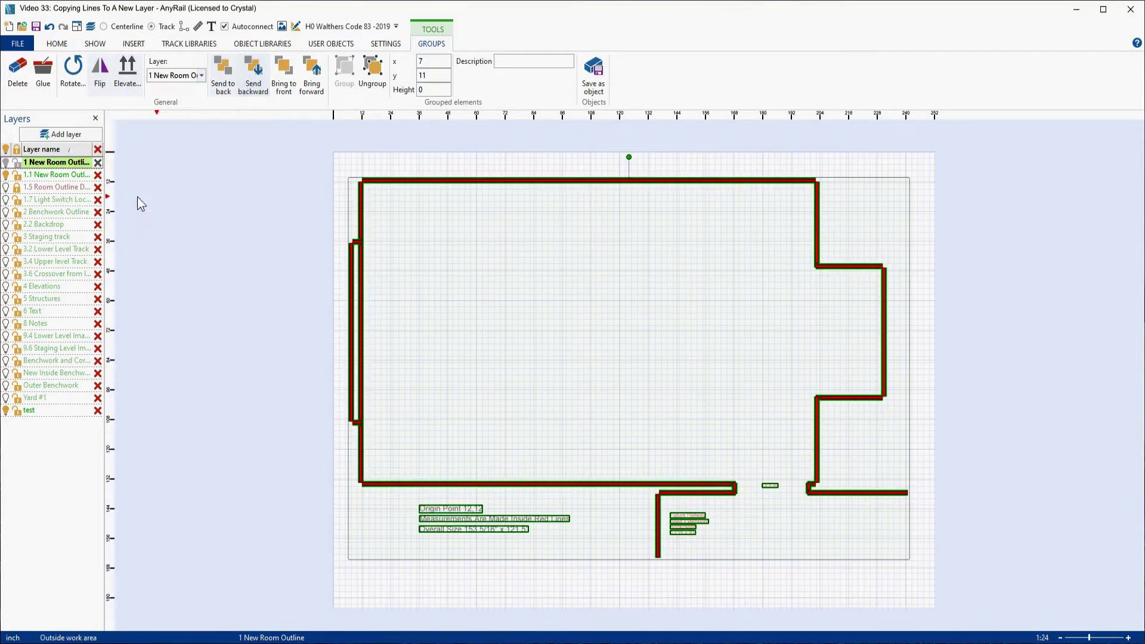
# - Paste the grouped outline onto layer 1.1 New Room Outline Copy 1 with layer 1 New Room Outline hidden
pyautogui.click(55, 176)
pyautogui.click(5, 163)
pyautogui.click(6, 162)
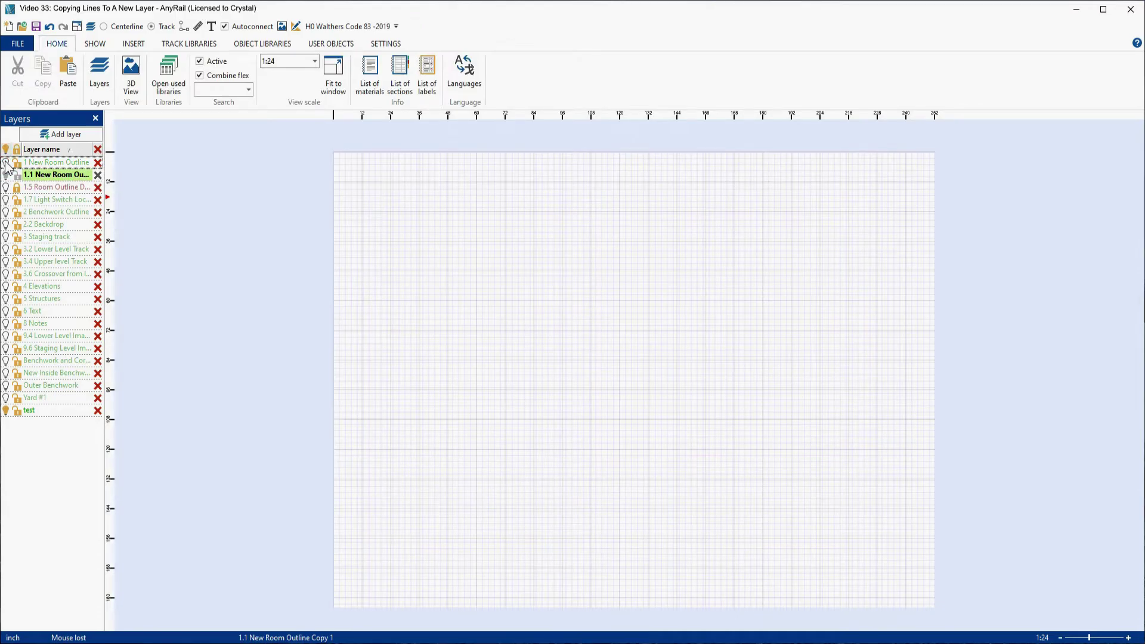
pyautogui.rightClick(384, 198)
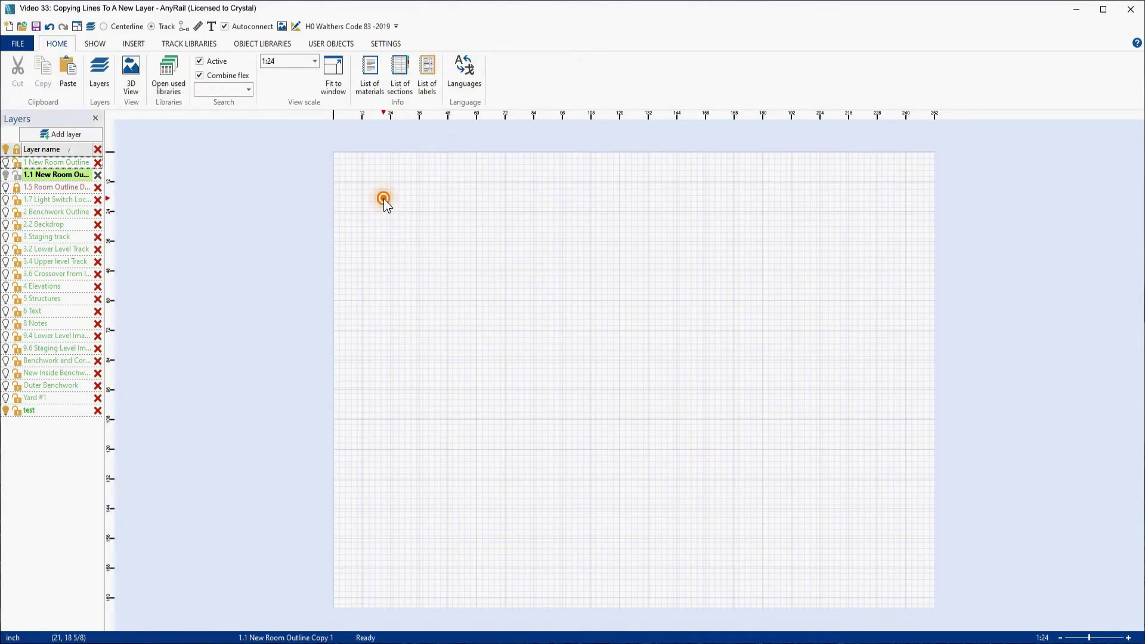
pyautogui.click(420, 292)
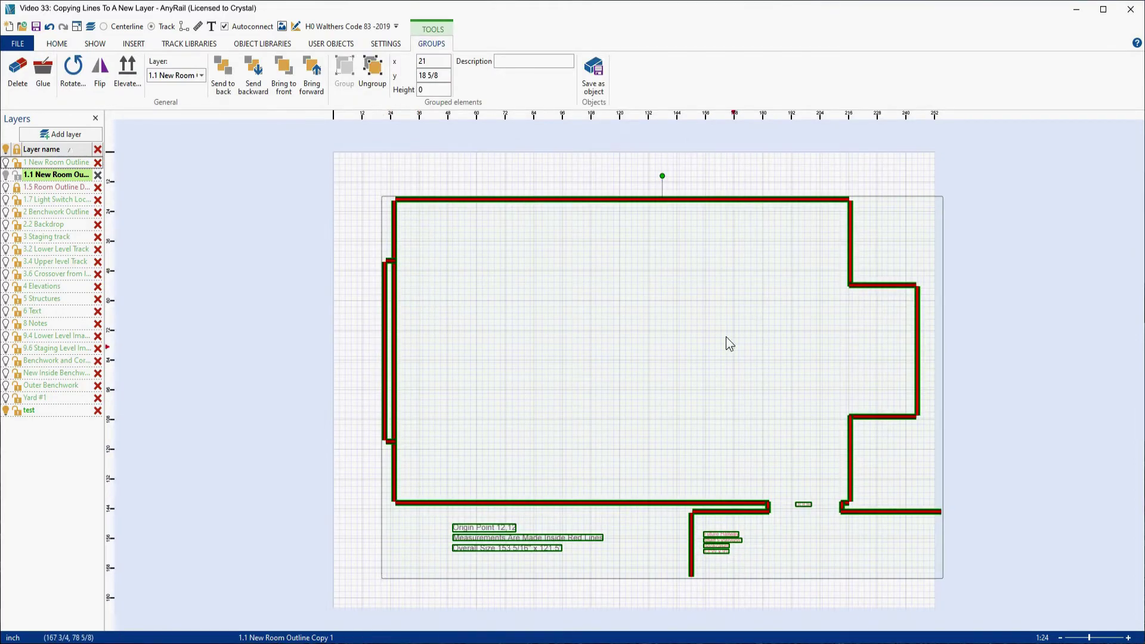
# - Set the pasted group's position to x 7 and y 11
pyautogui.click(432, 60)
pyautogui.write('7')
pyautogui.click(445, 75)
pyautogui.write('11')
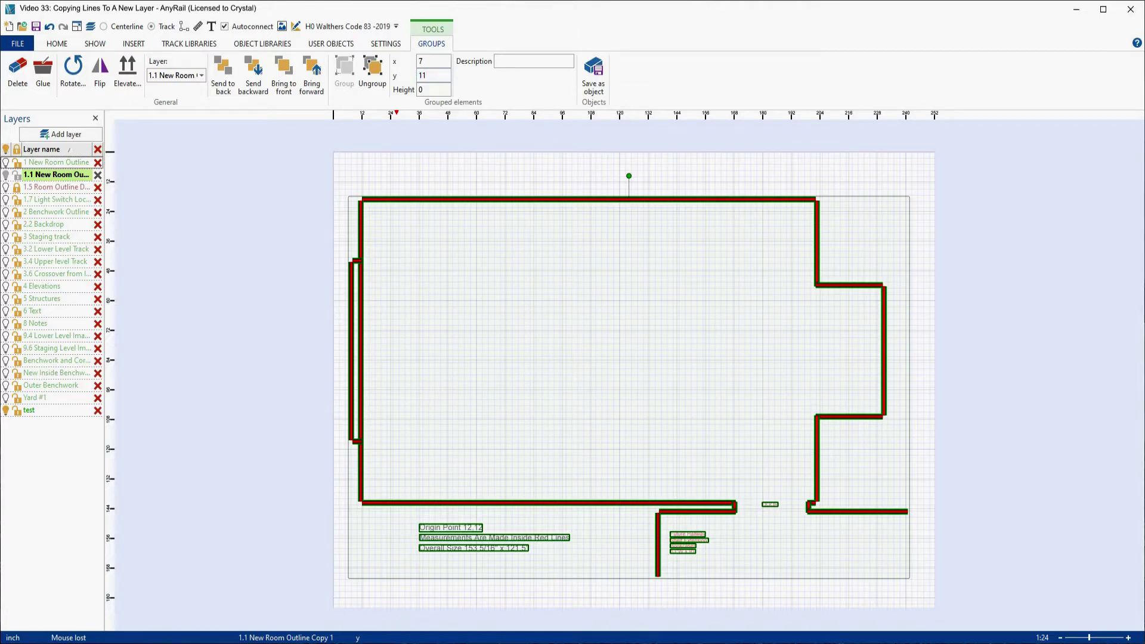
pyautogui.press('Return')
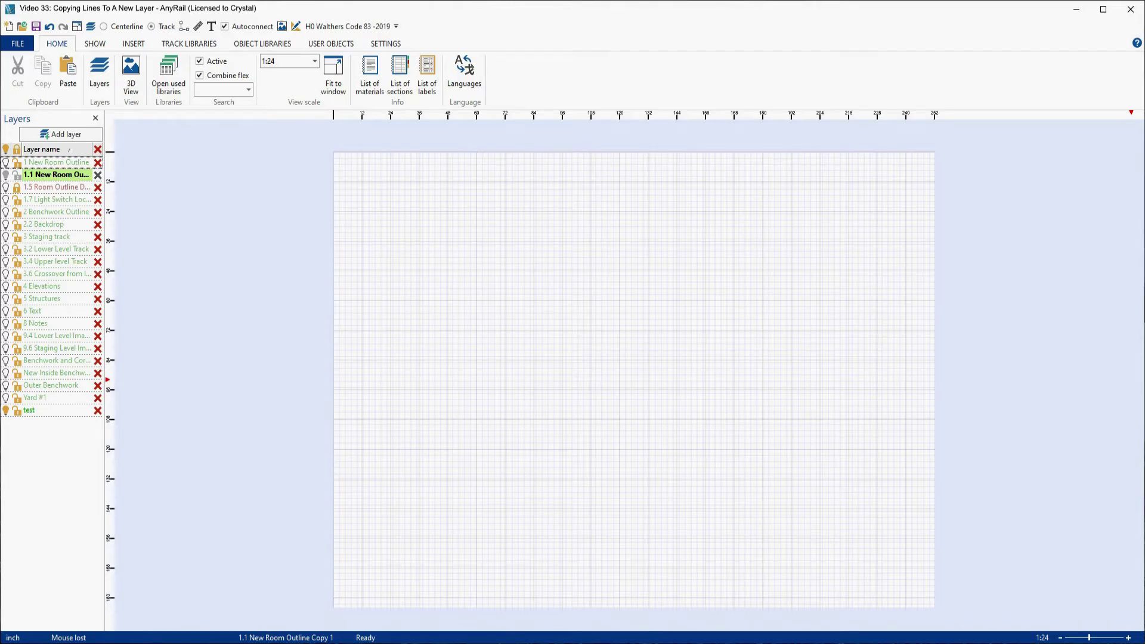
# - Paste another copy of the grouped outline onto layer 1.1 New Room Outline Copy 1 and cut it
pyautogui.rightClick(391, 221)
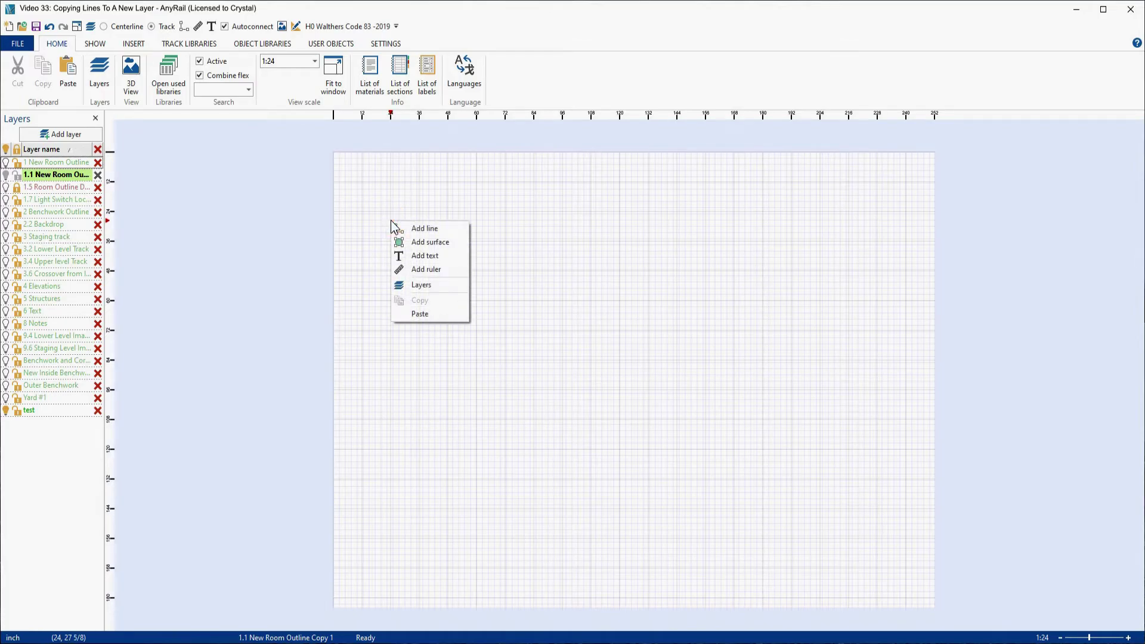
pyautogui.click(421, 315)
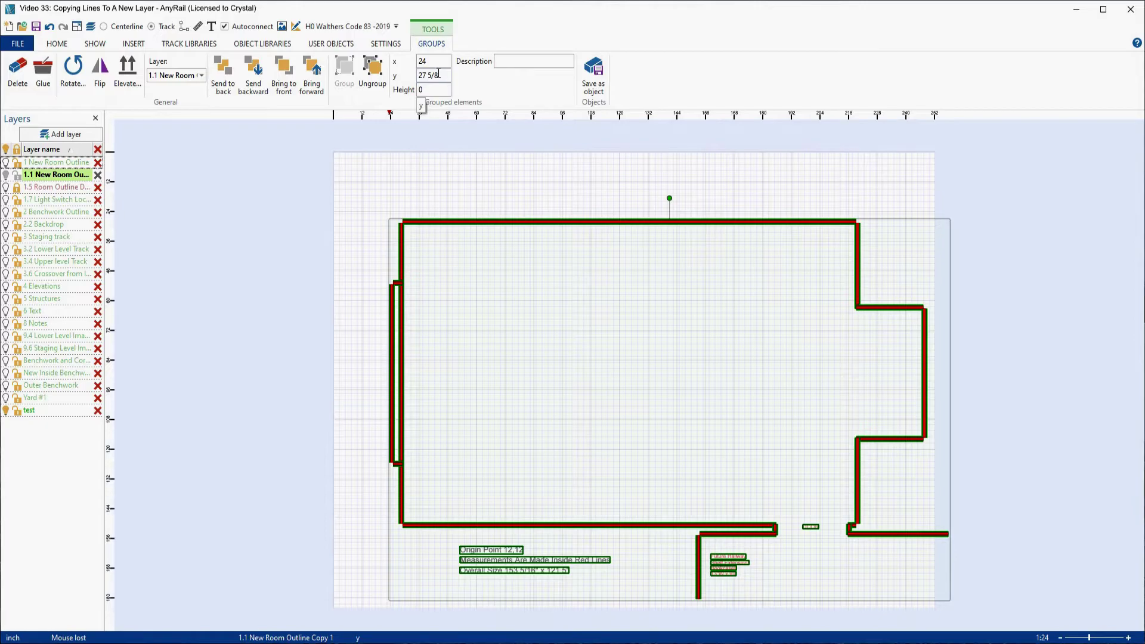
pyautogui.hotkey('ctrl', 'x')
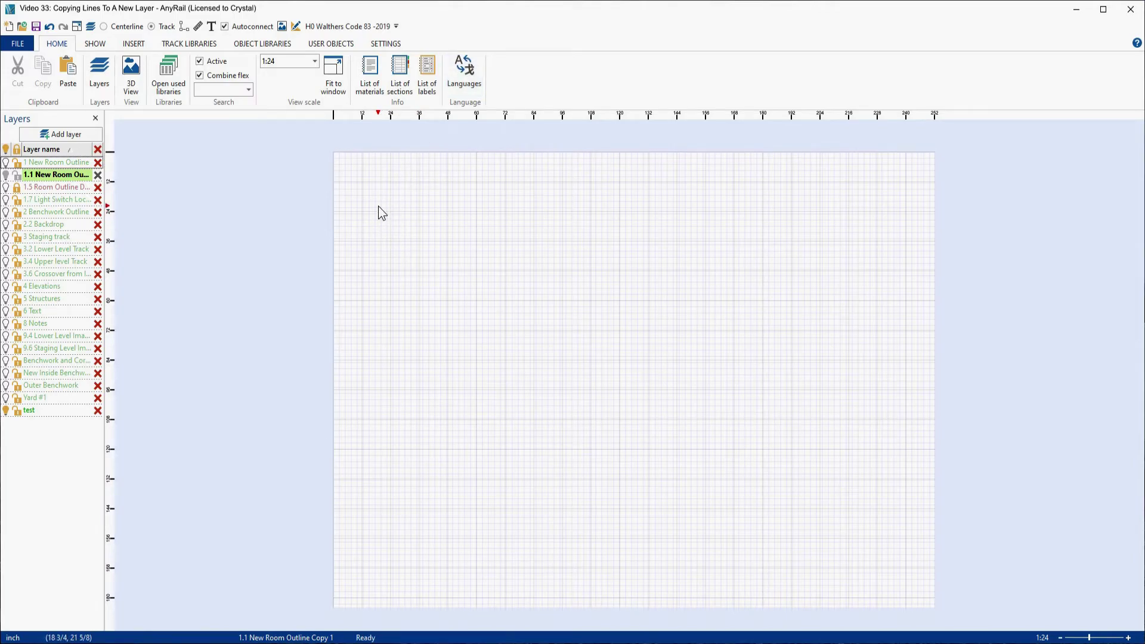
# - Paste the grouped outline onto layer 1.1 New Room Outline Copy 1 and position it at x 7 and y 11
pyautogui.hotkey('ctrl', 'v')
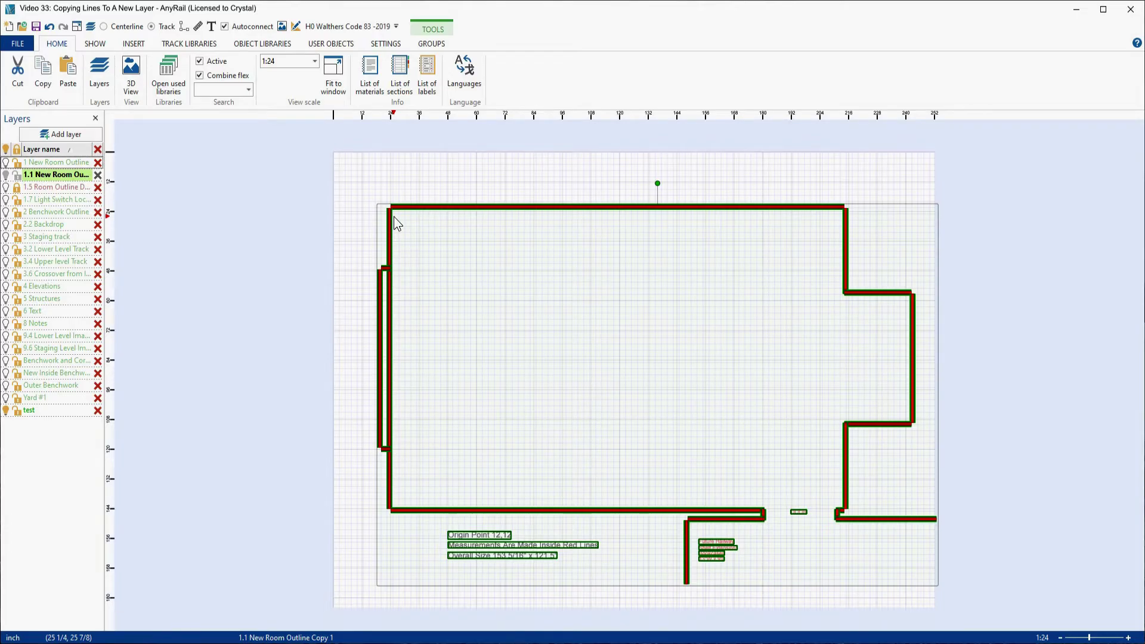
pyautogui.click(431, 44)
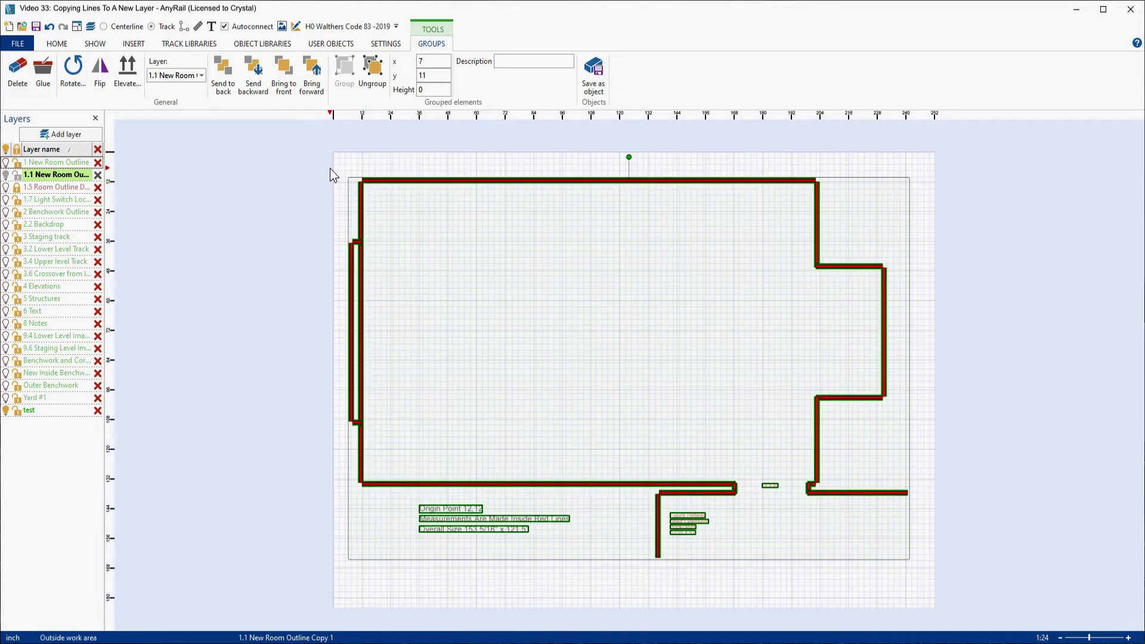
pyautogui.scroll(2, 330, 168)
pyautogui.scroll(2, 143, 143)
pyautogui.scroll(5, 156, 175)
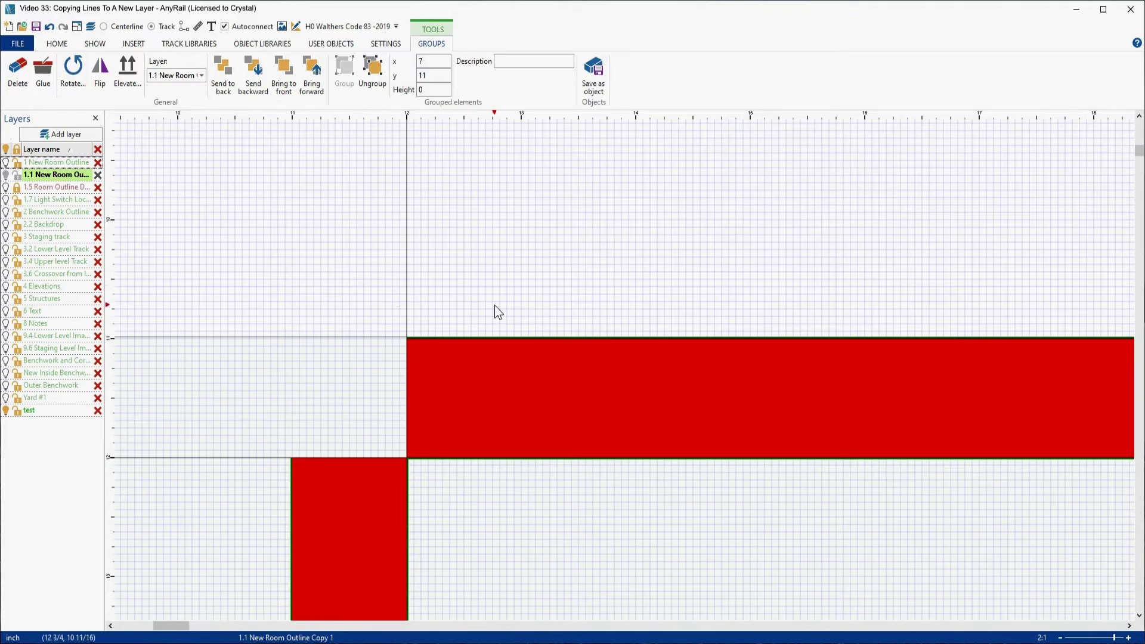
pyautogui.scroll(-1, 495, 305)
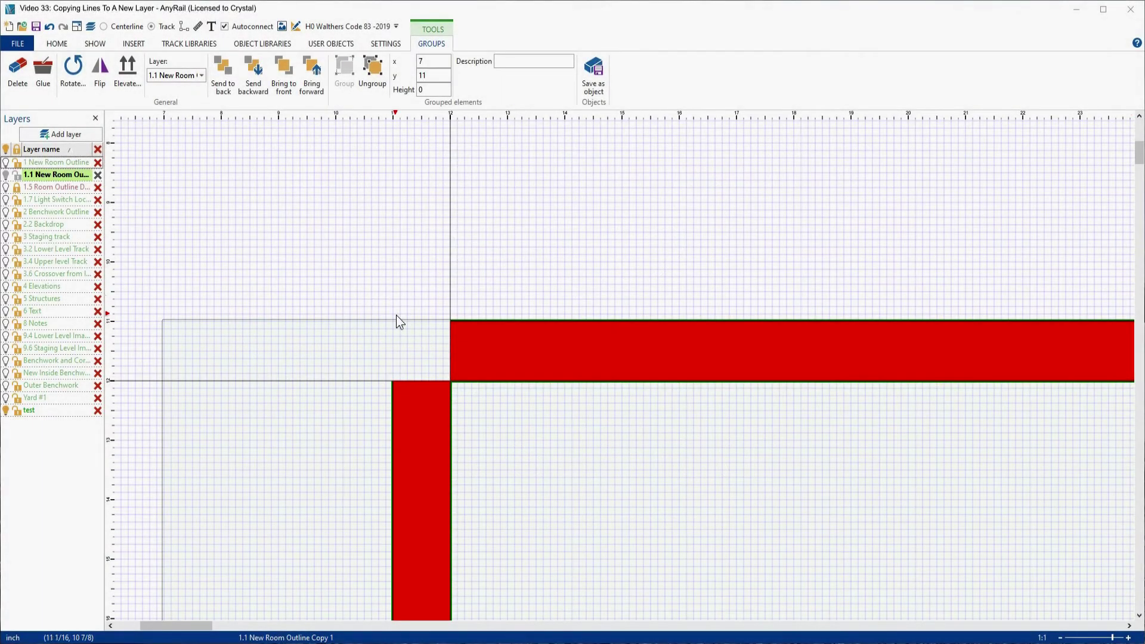
pyautogui.click(77, 27)
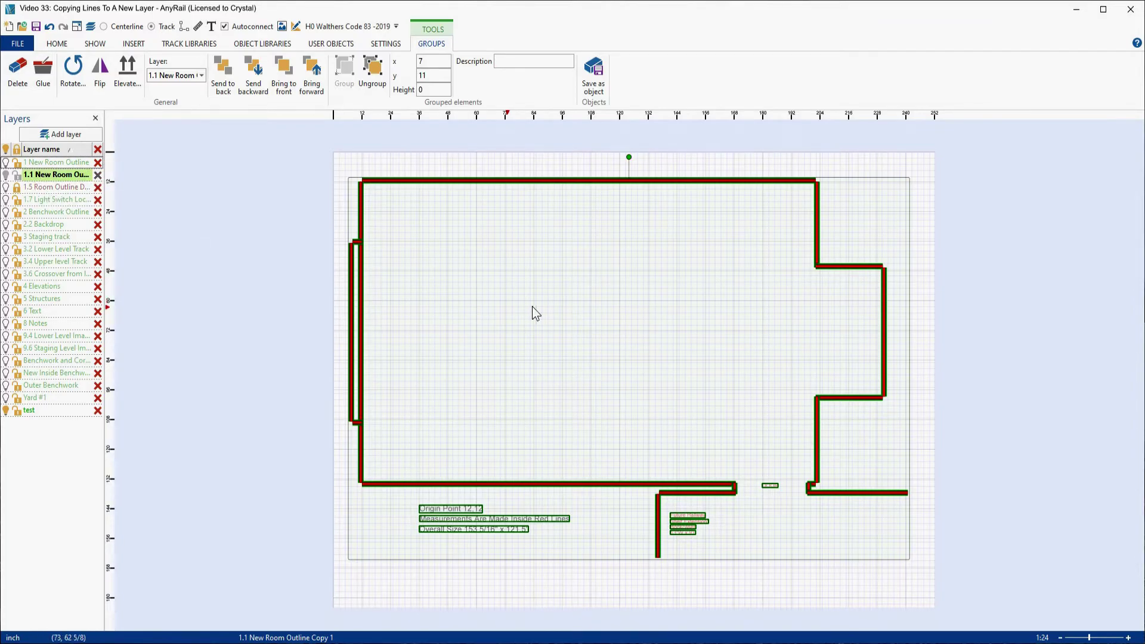
# - Ungroup the pasted room outline and text on layer 1.1 New Room Outline Copy 1
pyautogui.click(535, 158)
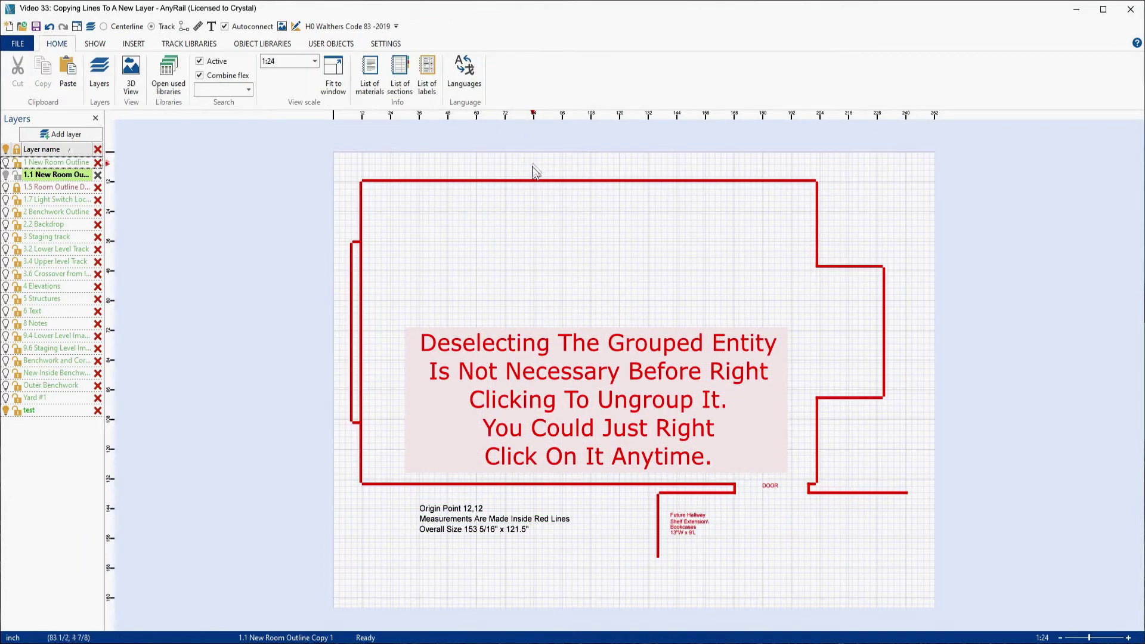
pyautogui.rightClick(535, 181)
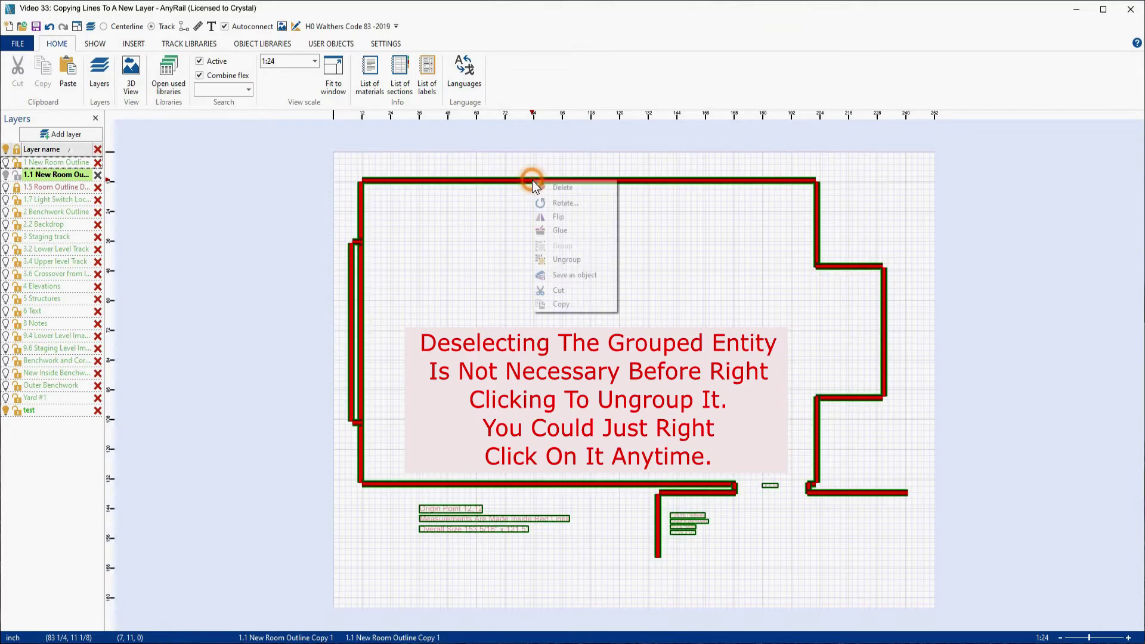
pyautogui.click(564, 261)
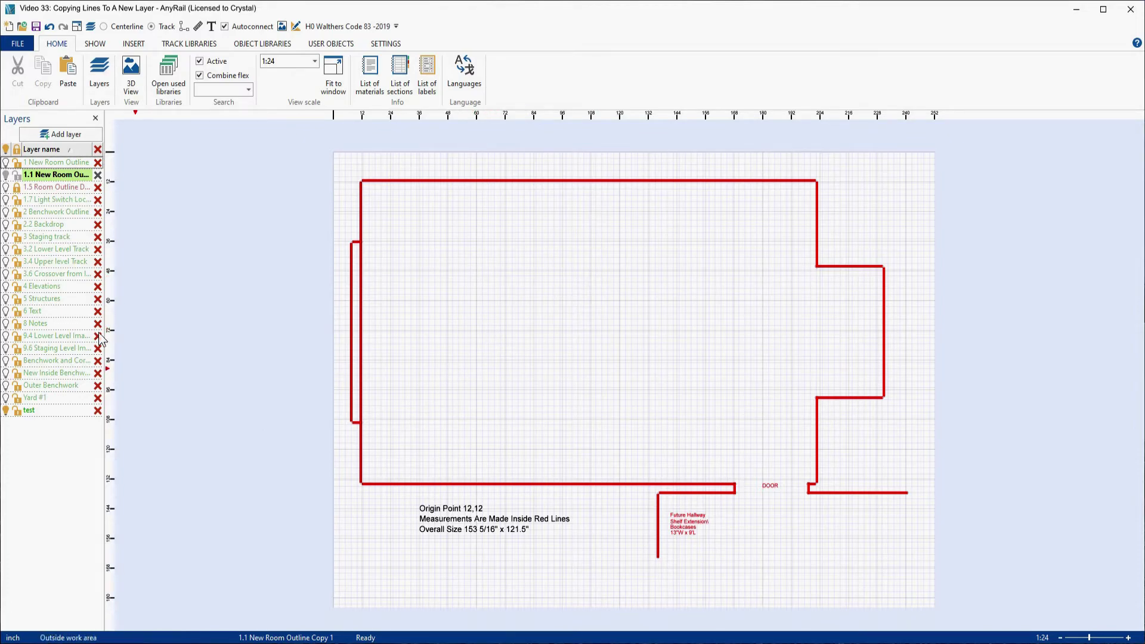
# - Make layer 1 New Room Outline active with layer 1.1 New Room Outline Copy 1 hidden, and ungroup its outline
pyautogui.click(52, 163)
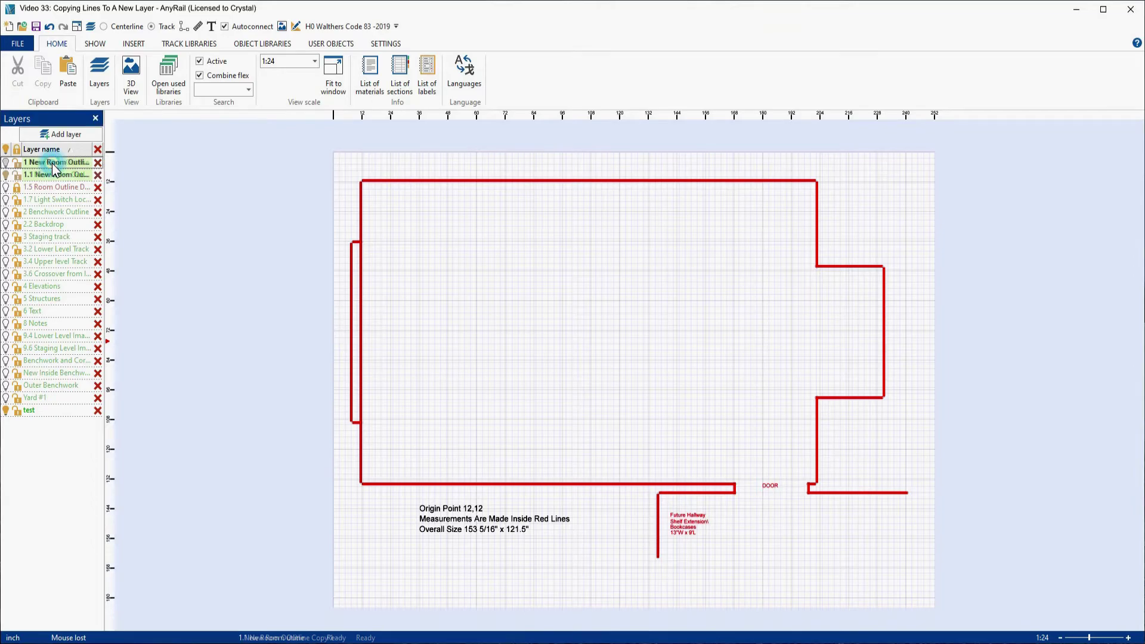
pyautogui.click(6, 175)
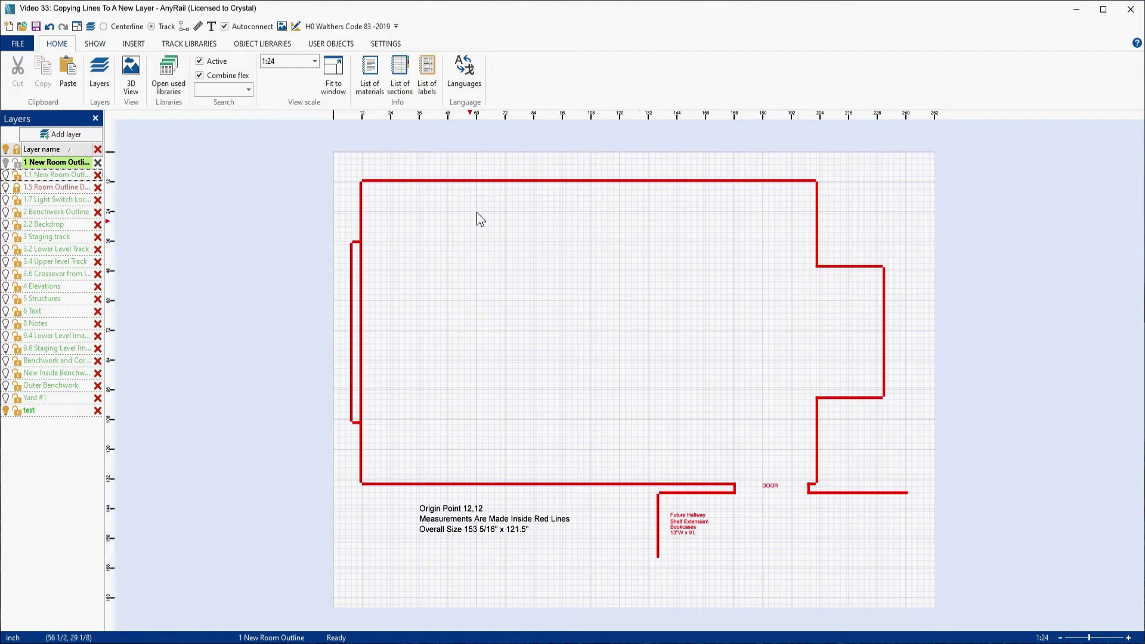
pyautogui.click(509, 184)
pyautogui.rightClick(510, 184)
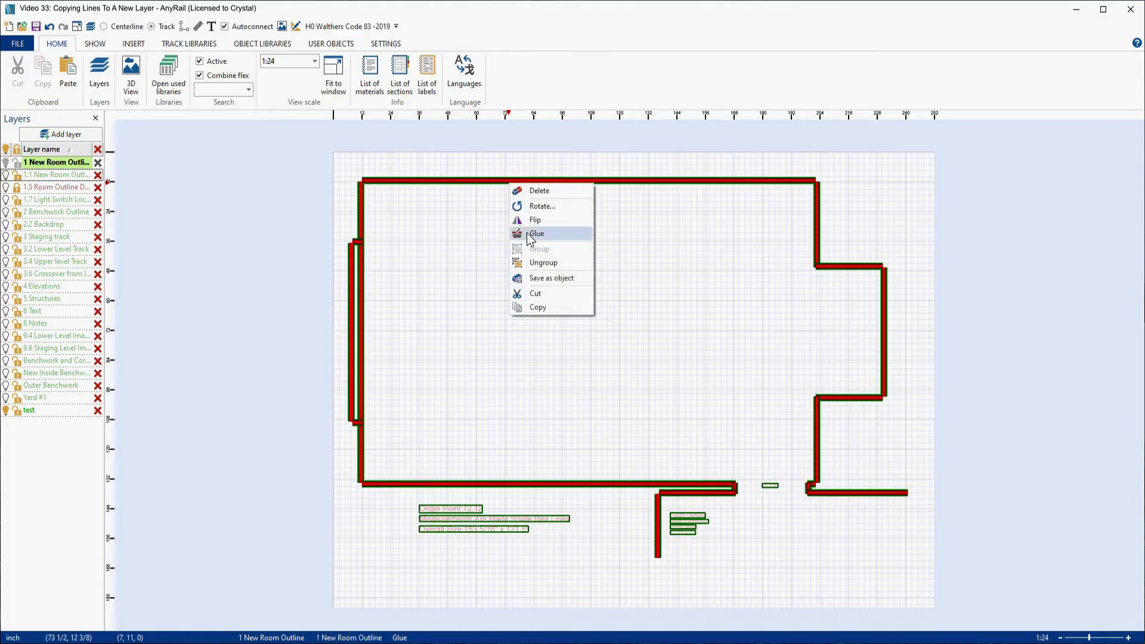
pyautogui.click(536, 263)
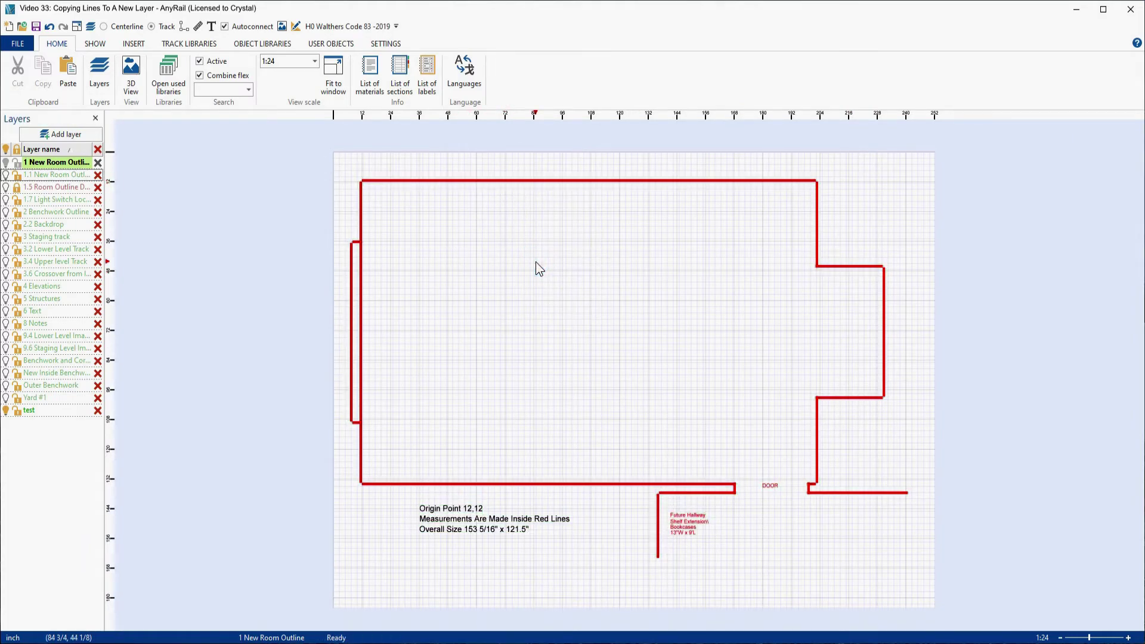
# - Inspect the coordinates of the upper wall line's left endpoint on layer 1 New Room Outline
pyautogui.scroll(2, 310, 169)
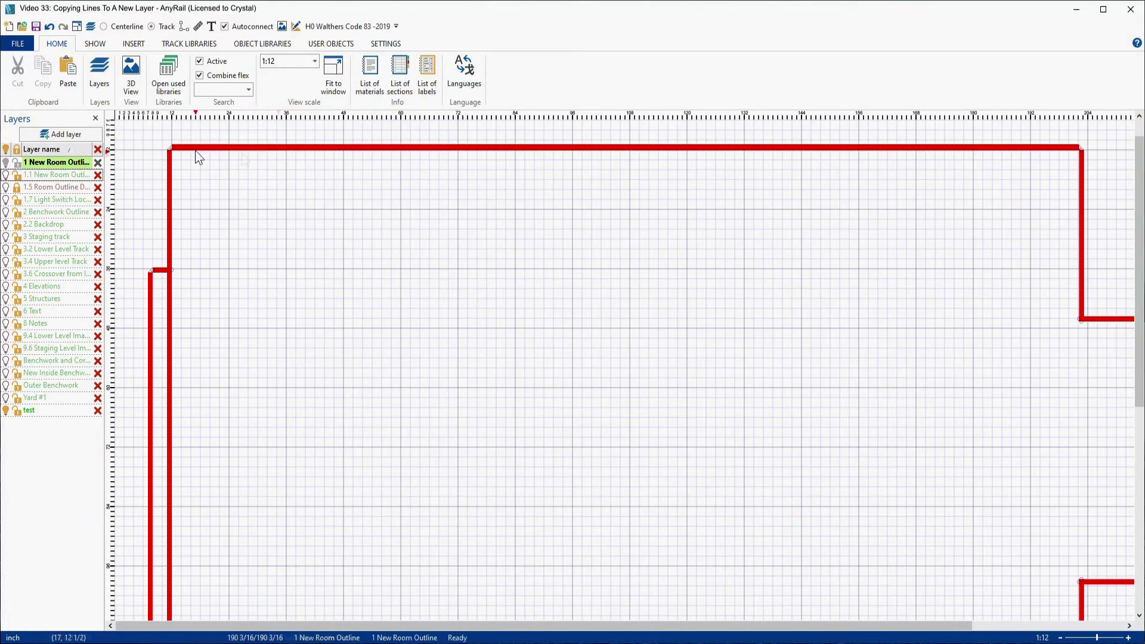
pyautogui.scroll(5, 173, 152)
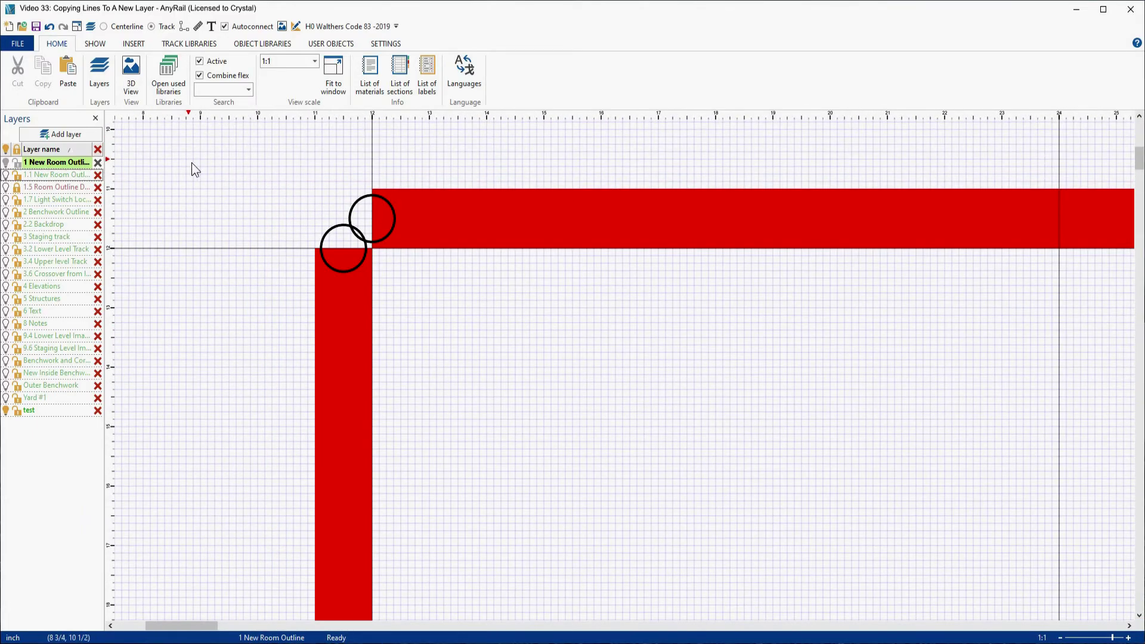
pyautogui.scroll(1, 197, 168)
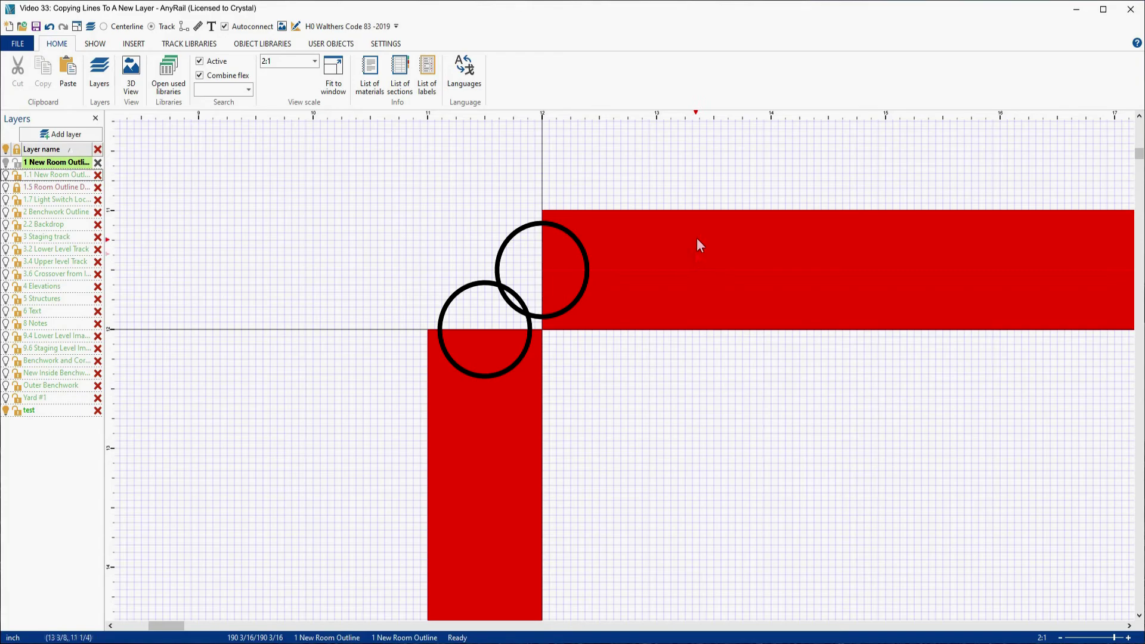
pyautogui.click(514, 242)
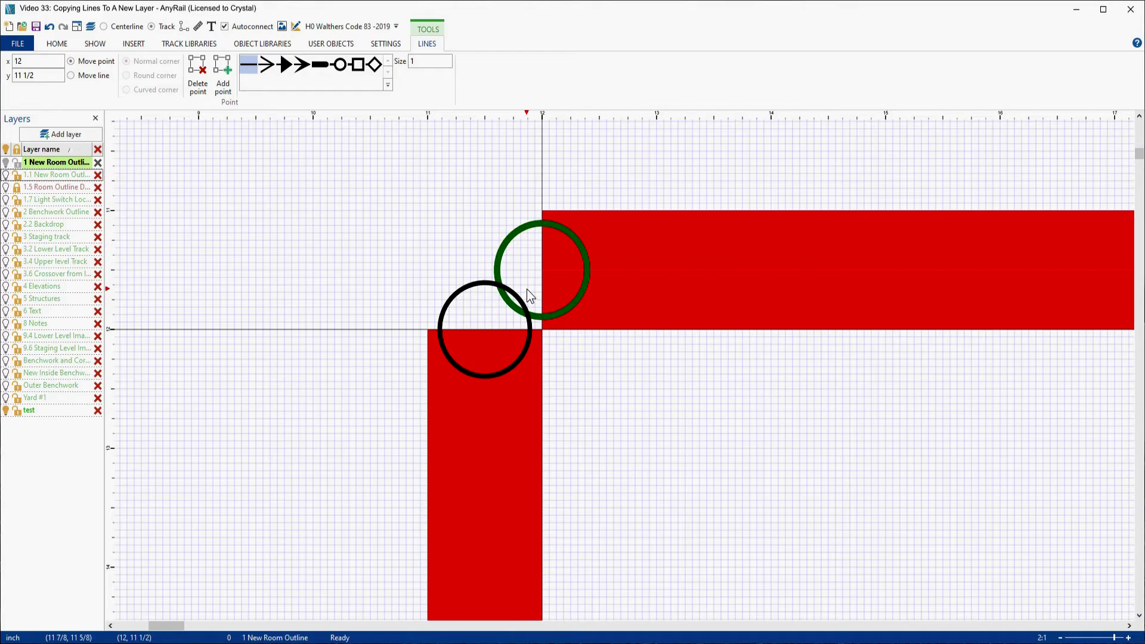
# - Make layer 1.1 New Room Outline Copy 1 active with layer 1 hidden, and inspect the upper wall line's left endpoint
pyautogui.click(6, 176)
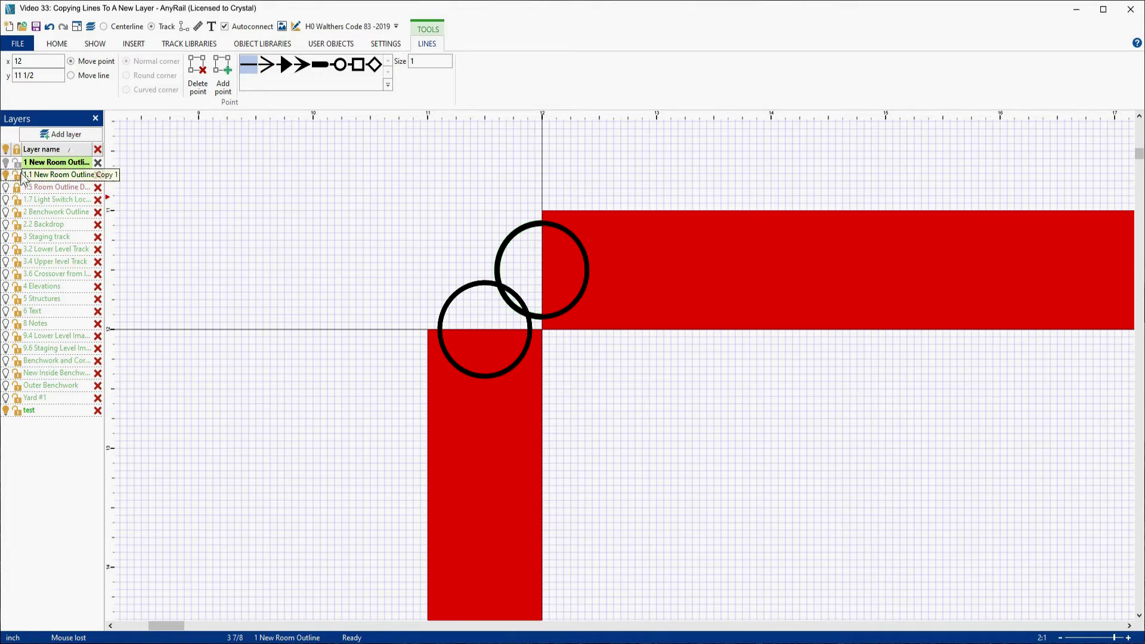
pyautogui.click(49, 174)
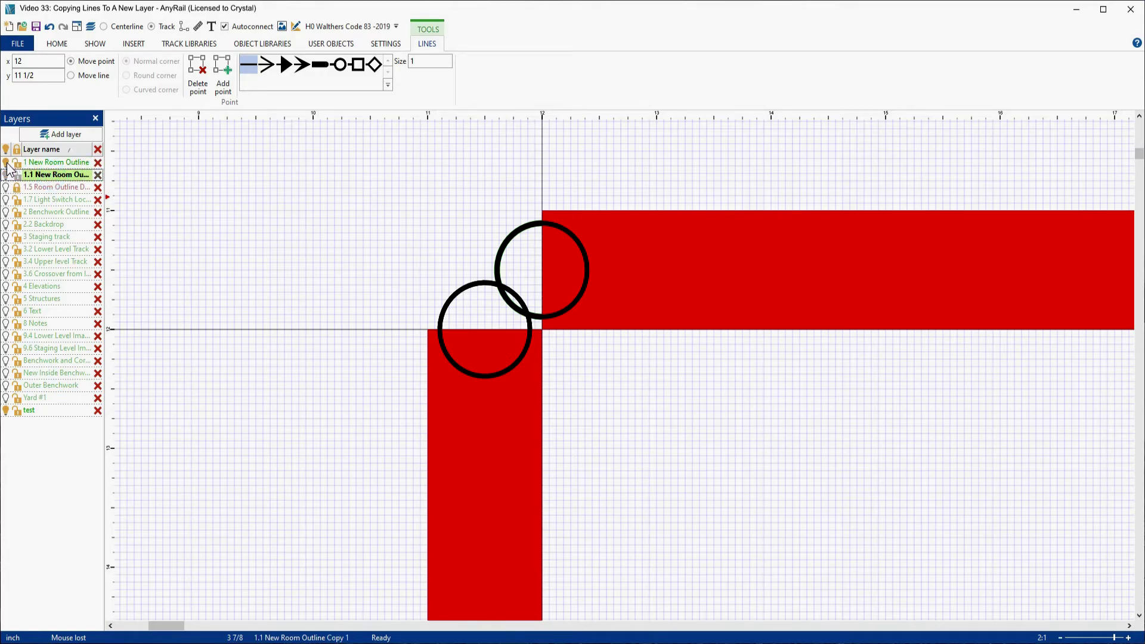
pyautogui.click(7, 164)
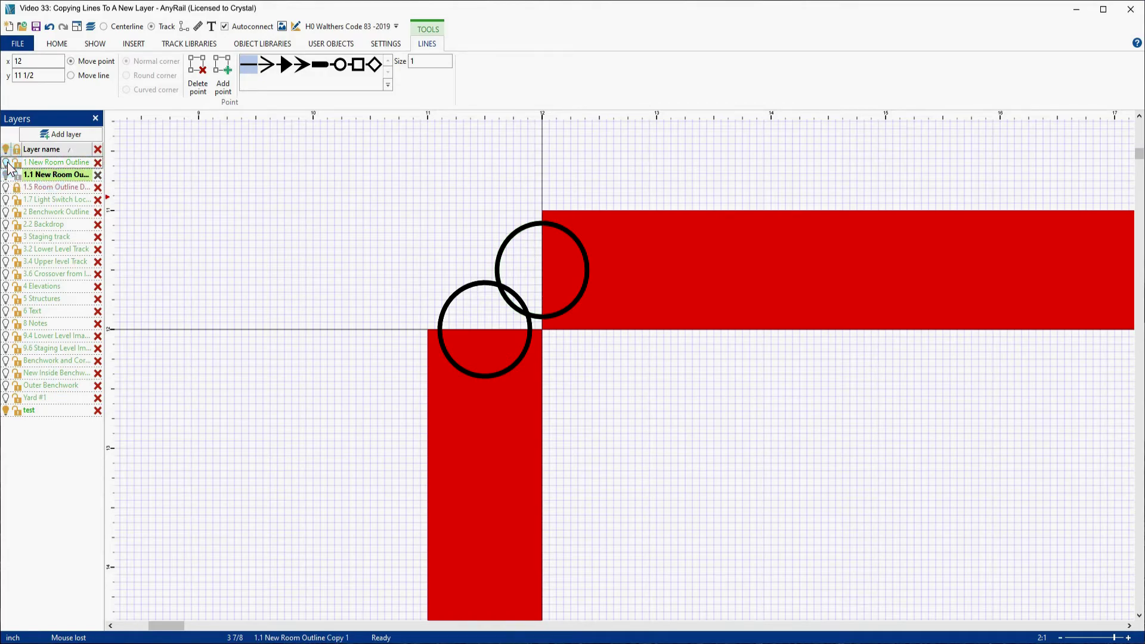
pyautogui.click(505, 246)
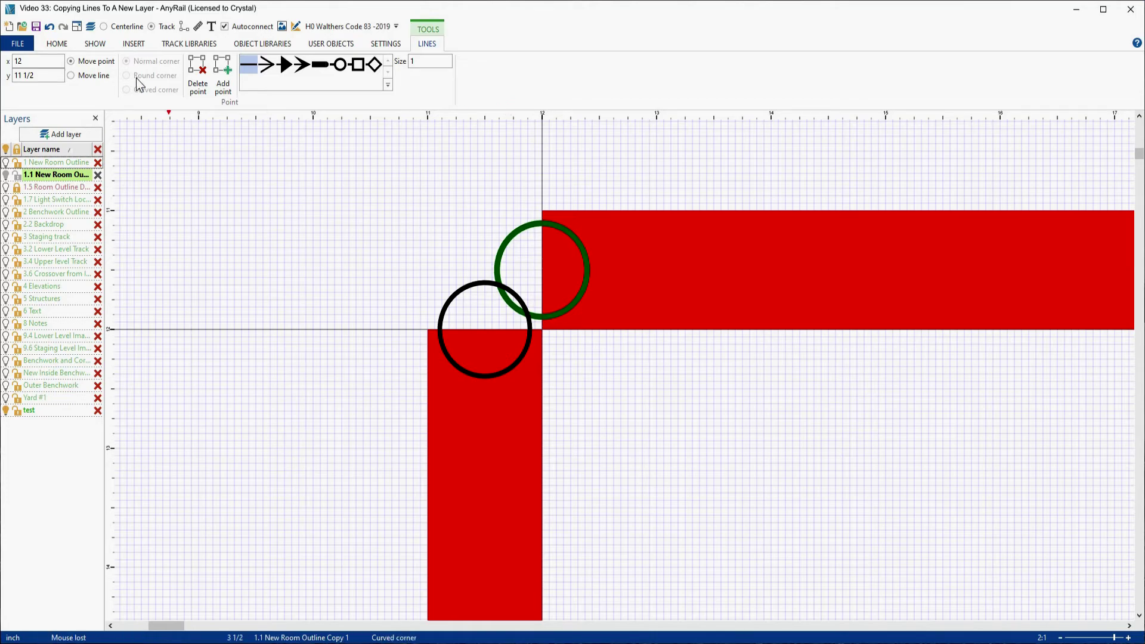
pyautogui.click(76, 27)
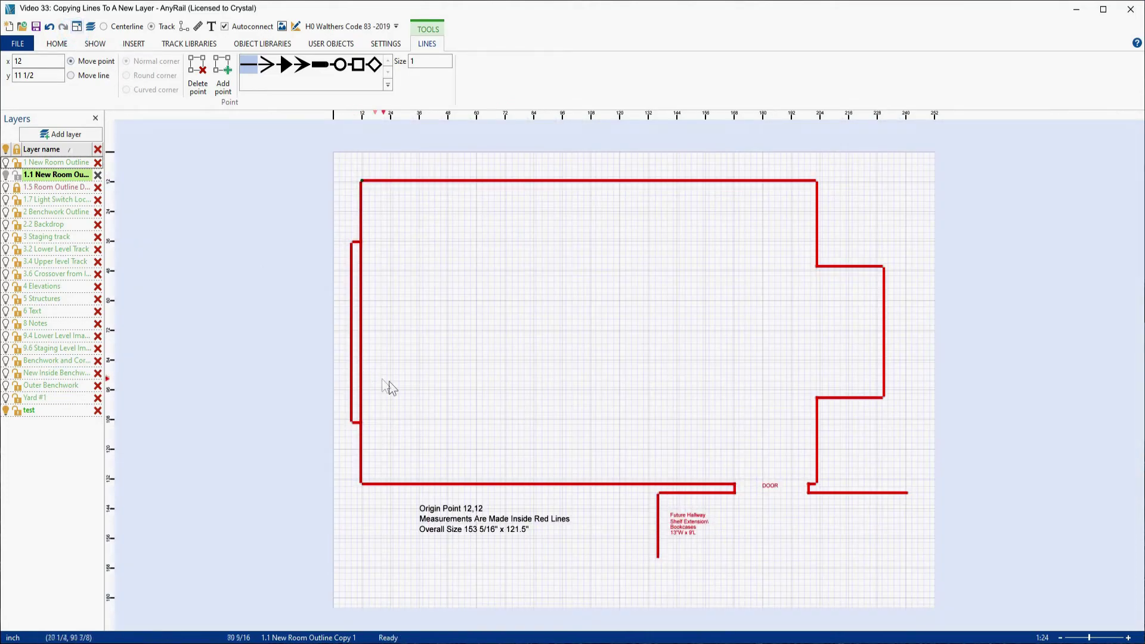
# - Recolour the left and lower wall lines on layer 1.1 New Room Outline Copy 1 to Light Turquoise
pyautogui.moveTo(345, 162); pyautogui.dragTo(753, 499)
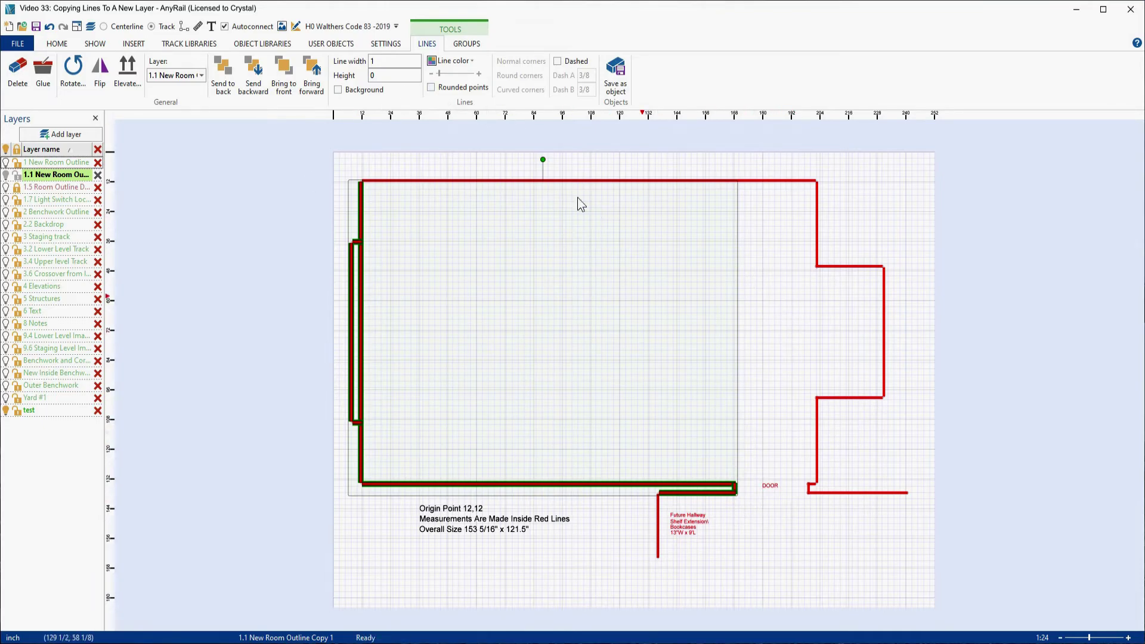
pyautogui.click(473, 61)
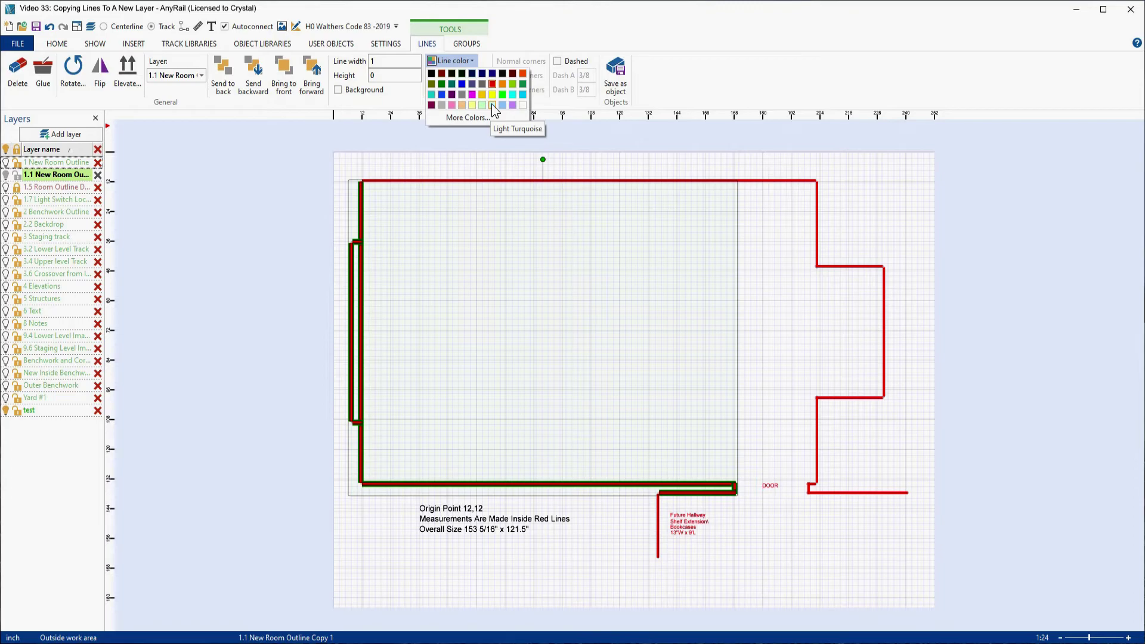
pyautogui.click(492, 104)
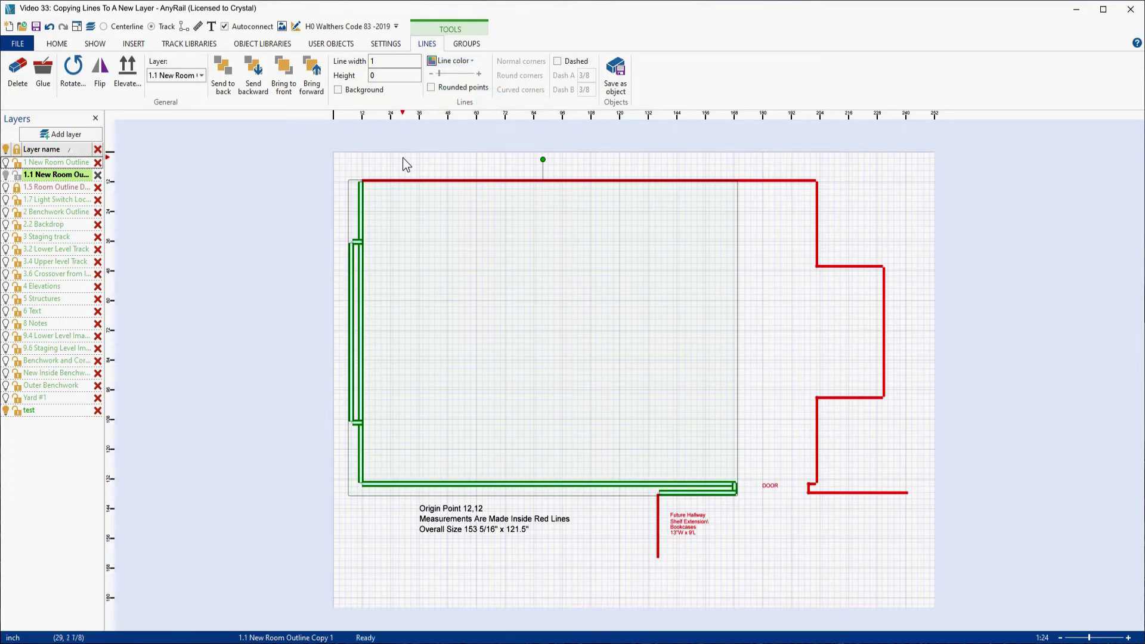
pyautogui.click(336, 165)
# - Show layer 1 New Room Outline together with the recoloured copy and compare their alignment at the upper-left wall corner
pyautogui.scroll(1, 342, 166)
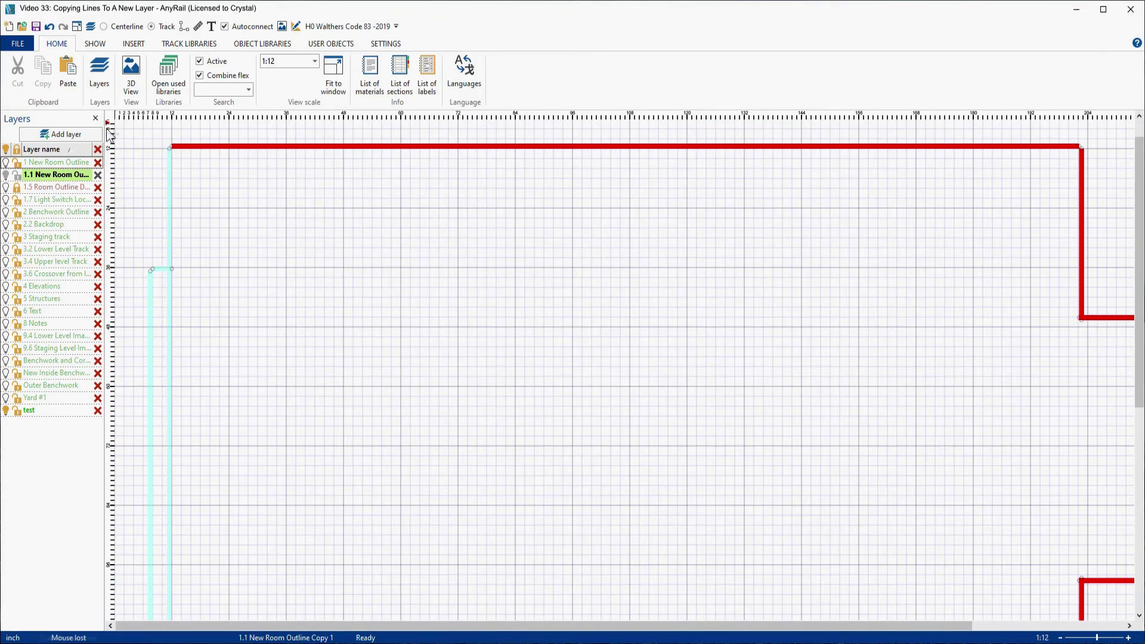
pyautogui.scroll(6, 144, 152)
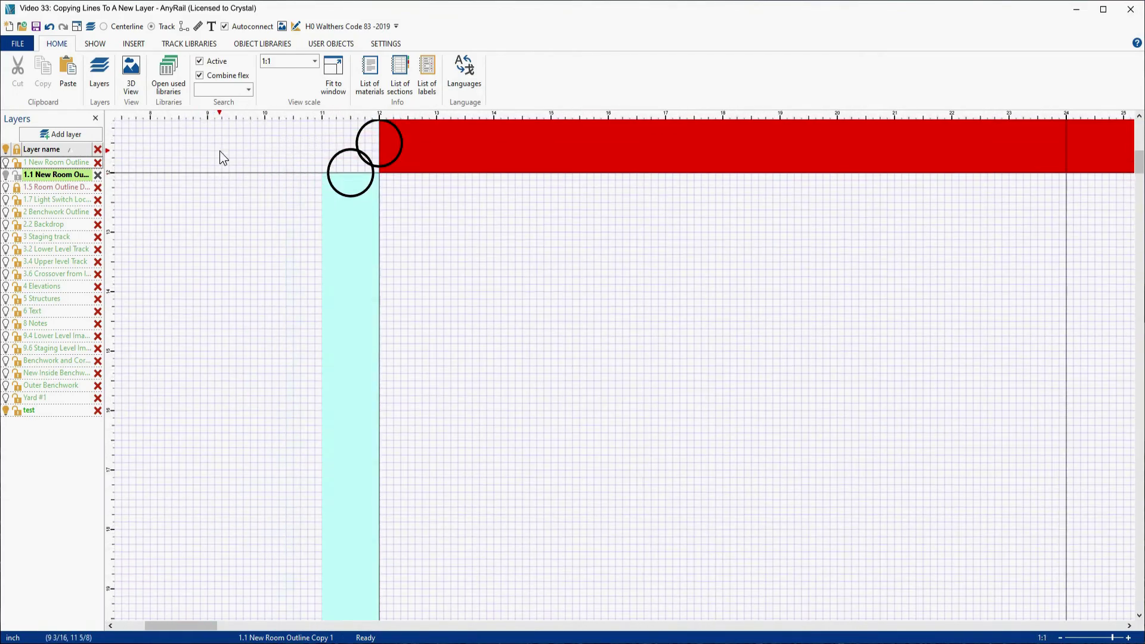
pyautogui.moveTo(502, 264); pyautogui.dragTo(503, 318, button='right')
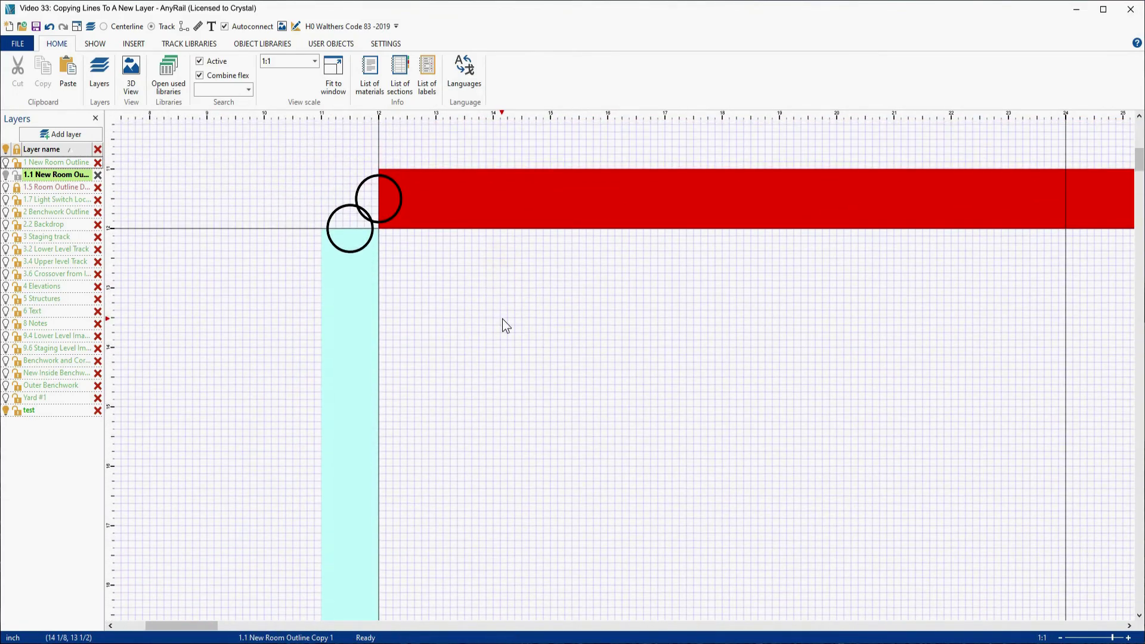
pyautogui.click(6, 164)
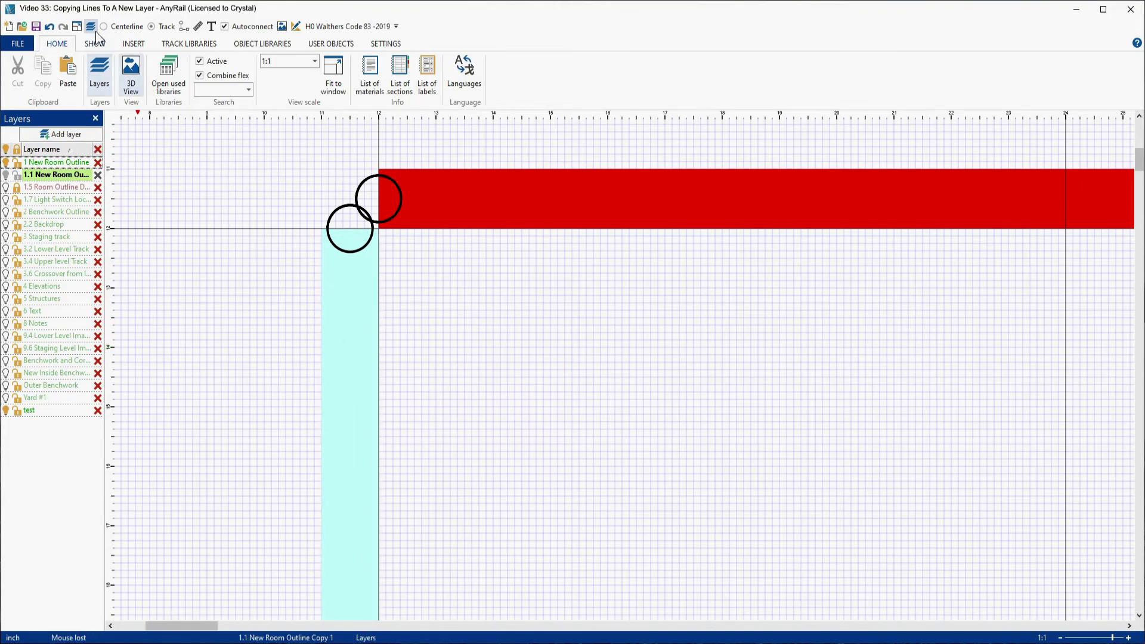
pyautogui.click(77, 28)
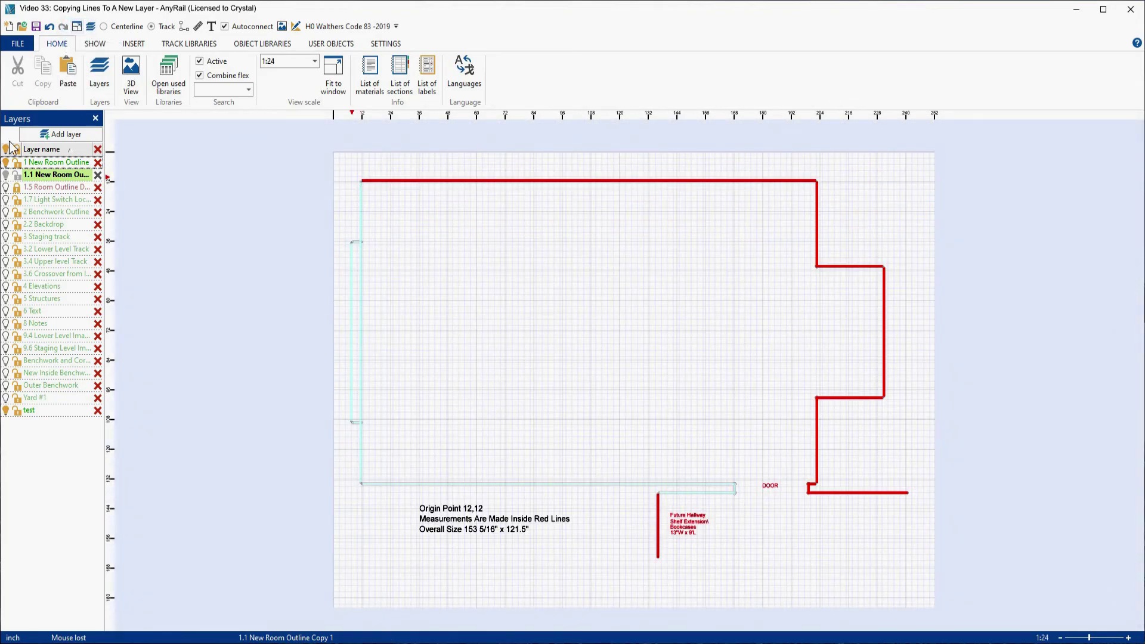
pyautogui.click(366, 165)
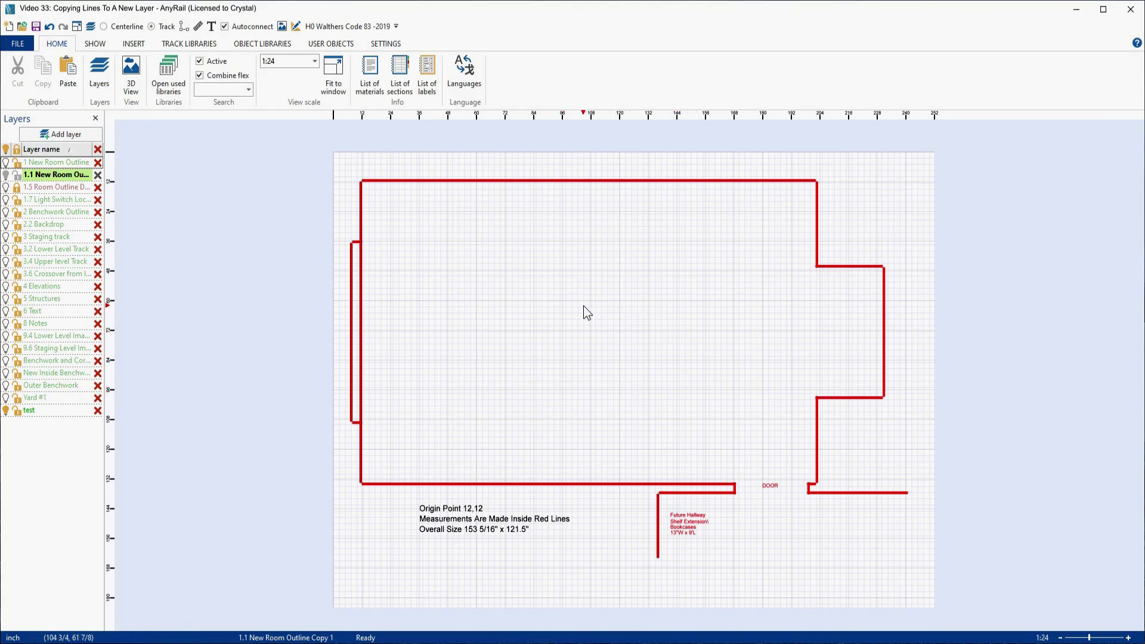
# - Make layer 1 New Room Outline active and group the entire room outline with its text
pyautogui.moveTo(347, 163)
pyautogui.mouseDown()
pyautogui.moveTo(328, 427)
pyautogui.moveTo(629, 591)
pyautogui.moveTo(409, 307)
pyautogui.moveTo(350, 165)
pyautogui.mouseUp()
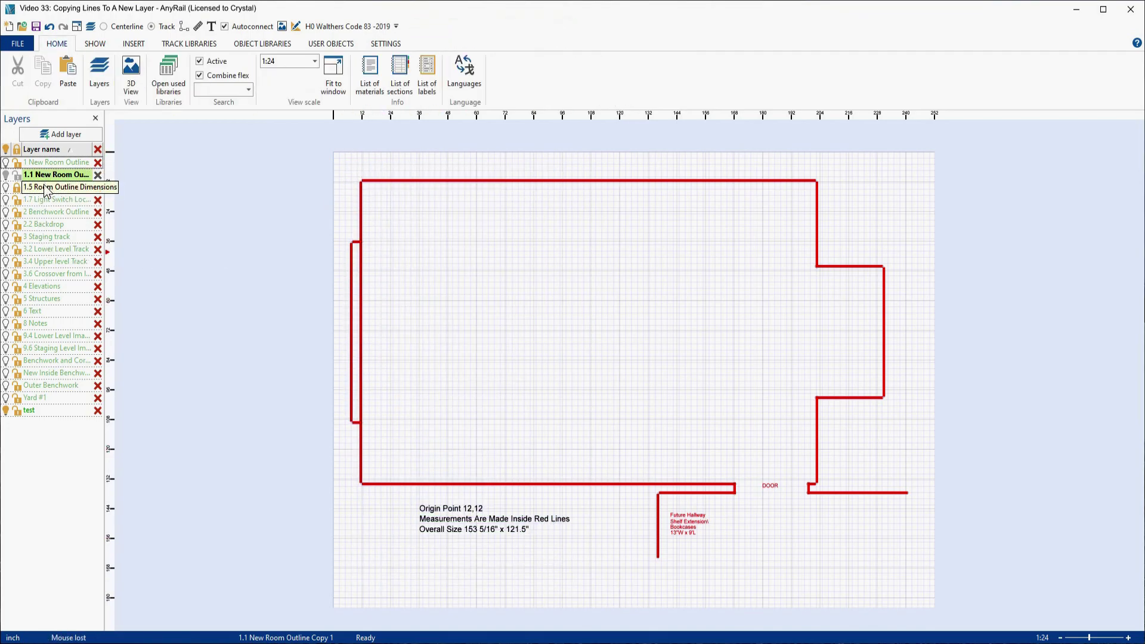
pyautogui.click(60, 164)
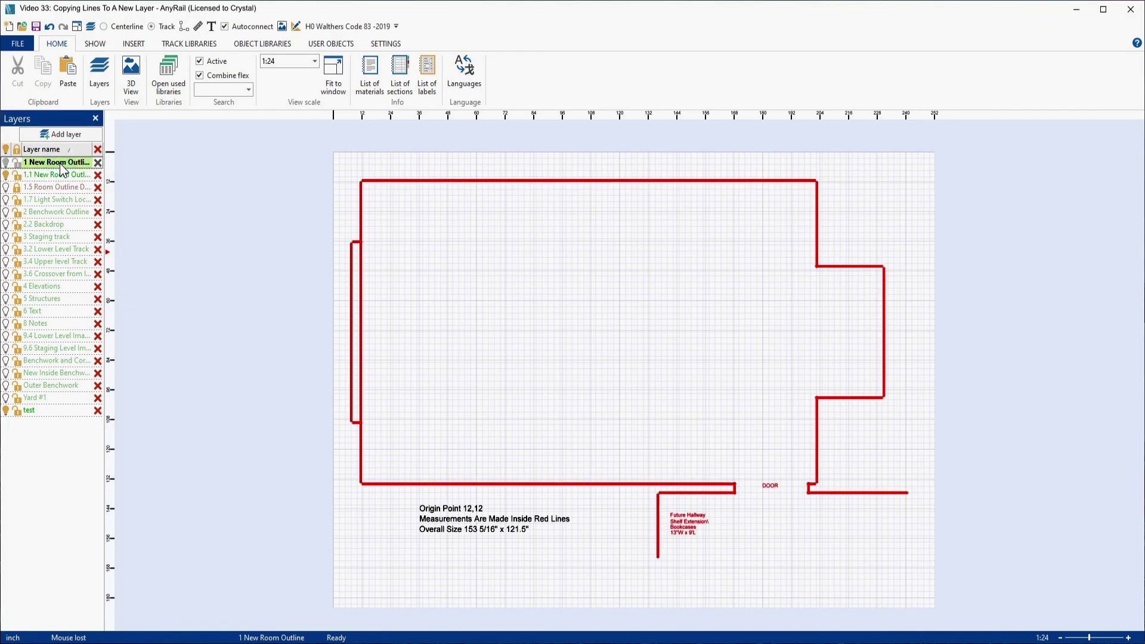
pyautogui.moveTo(348, 163); pyautogui.dragTo(915, 587)
pyautogui.click(561, 47)
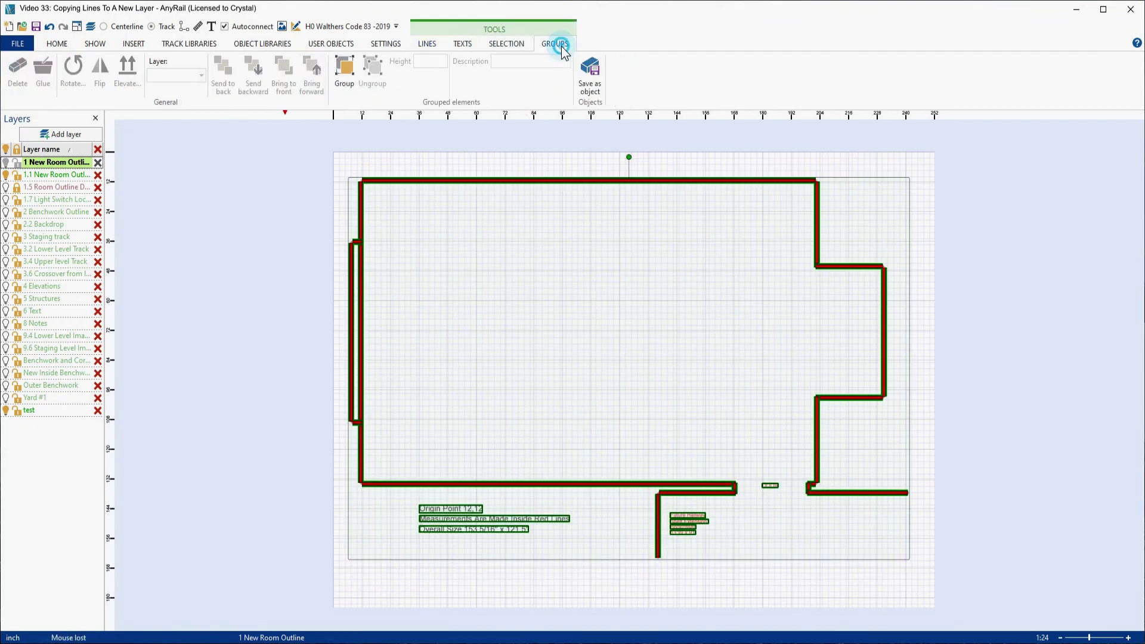
pyautogui.click(337, 76)
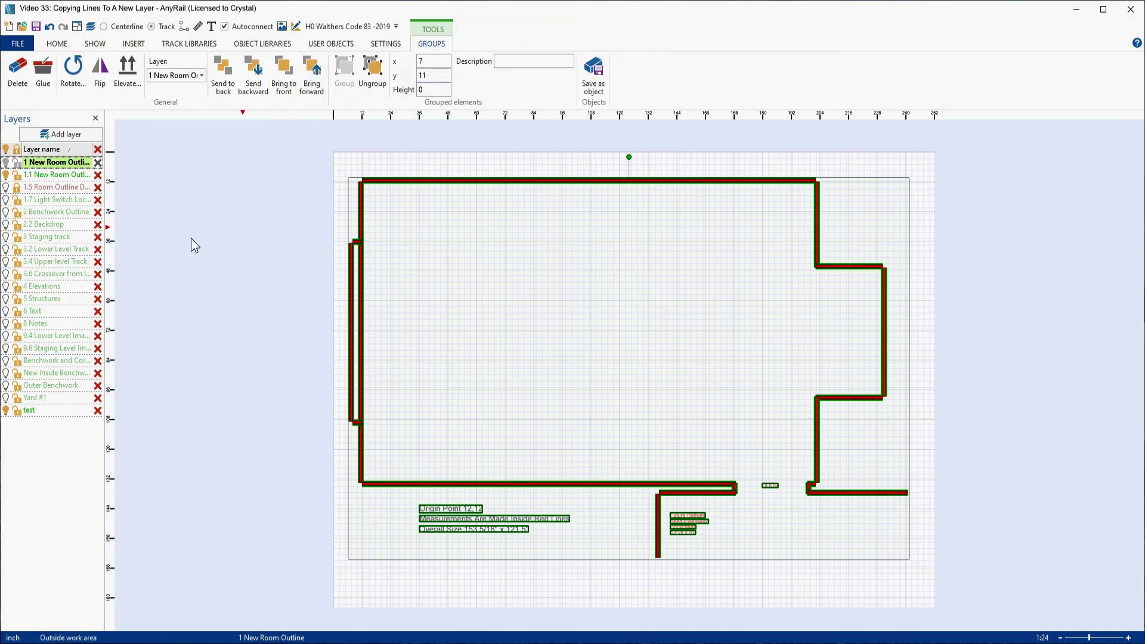
# - Make layer 1.1 New Room Outline Copy 1 active, hide layer 1 New Room Outline, and paste the grouped outline
pyautogui.click(35, 176)
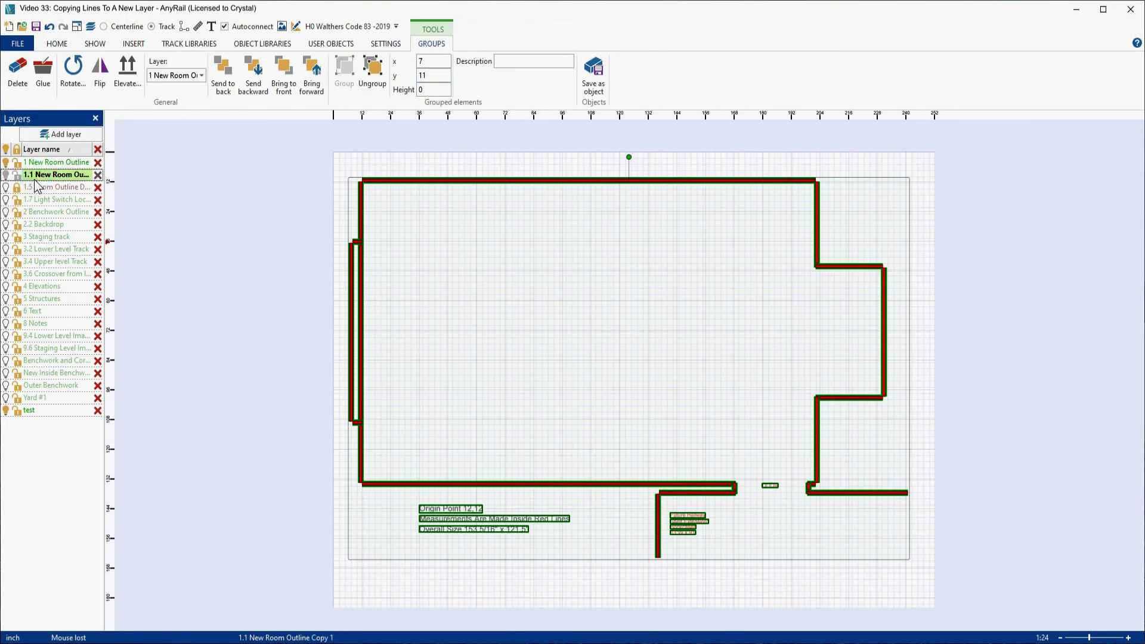
pyautogui.click(6, 163)
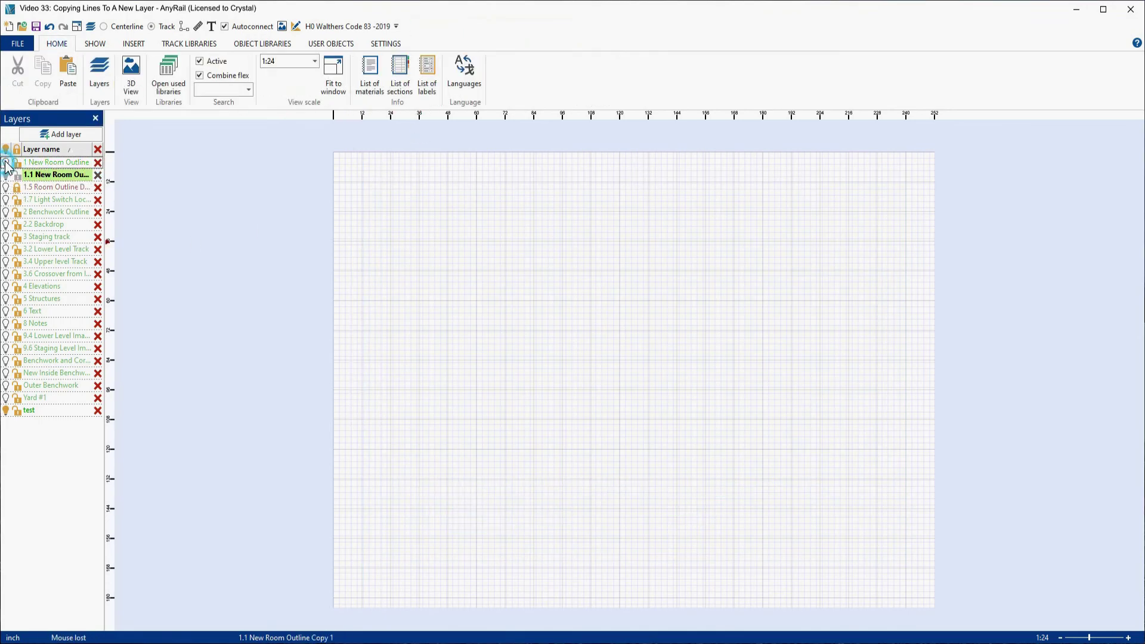
pyautogui.rightClick(399, 225)
pyautogui.click(420, 312)
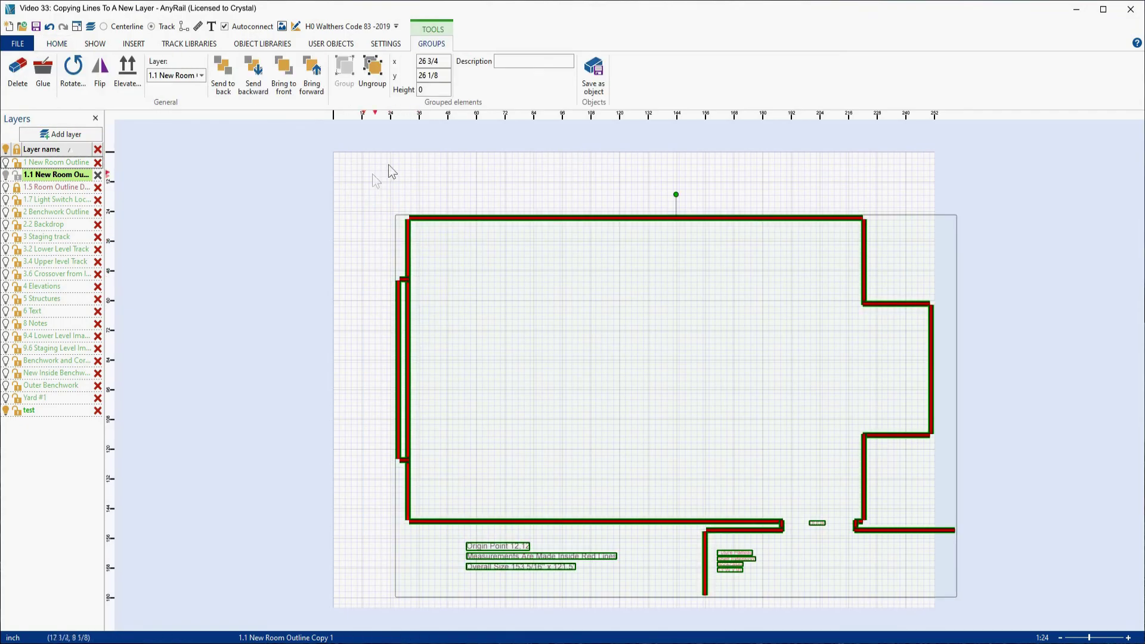